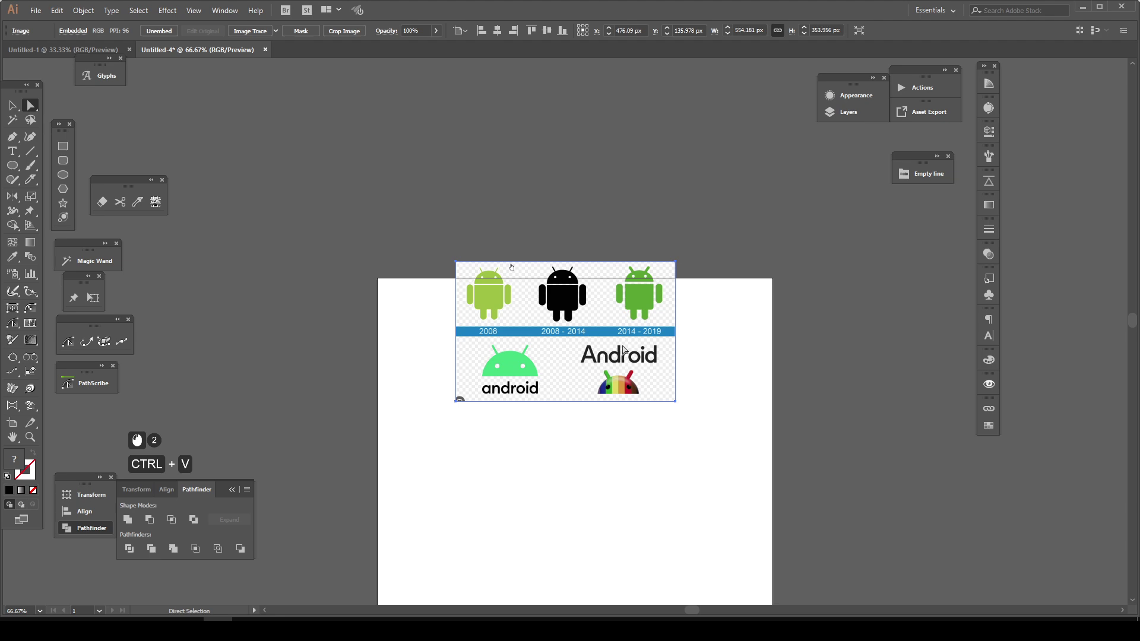
Move the pasted Android logo history image fully onto the artboard and lock it.
{"action": "left_click_drag", "start_coordinate": [623, 350], "coordinate": [654, 396]}
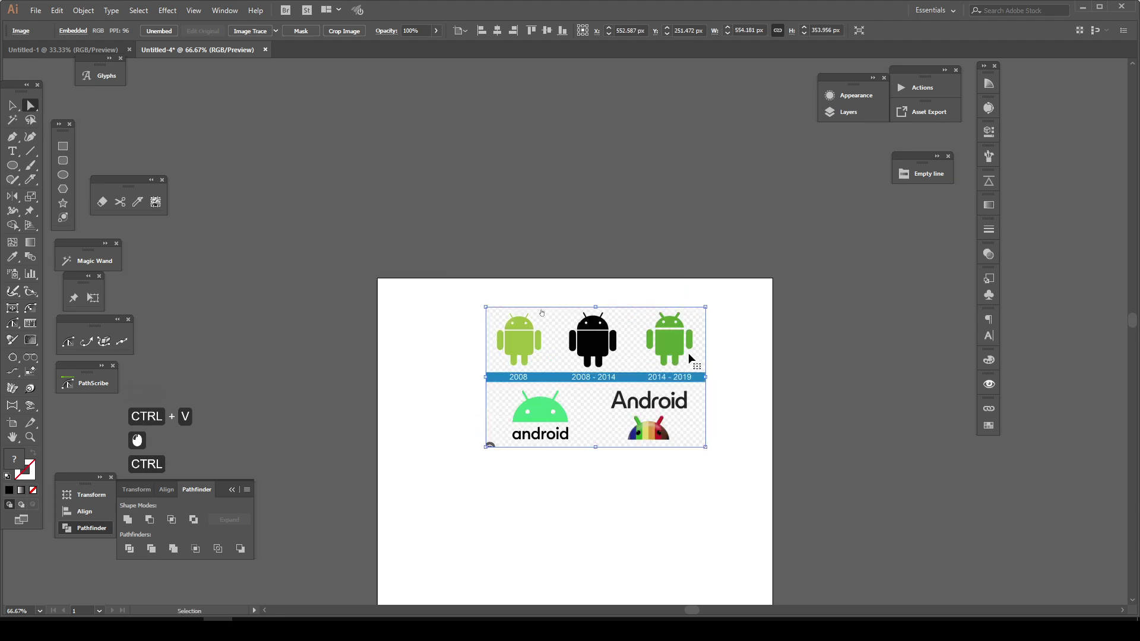
{"action": "key", "text": "ctrl+2"}
Add the text "old version" on the empty artboard area beside the 2014 - 2019 Android robot.
{"action": "left_click", "coordinate": [612, 419], "text": "ctrl"}
{"action": "left_click", "coordinate": [612, 418], "text": "ctrl"}
{"action": "left_click", "coordinate": [612, 419], "text": "ctrl"}
{"action": "left_click_drag", "start_coordinate": [400, 101], "coordinate": [199, 137]}
{"action": "key", "text": "t"}
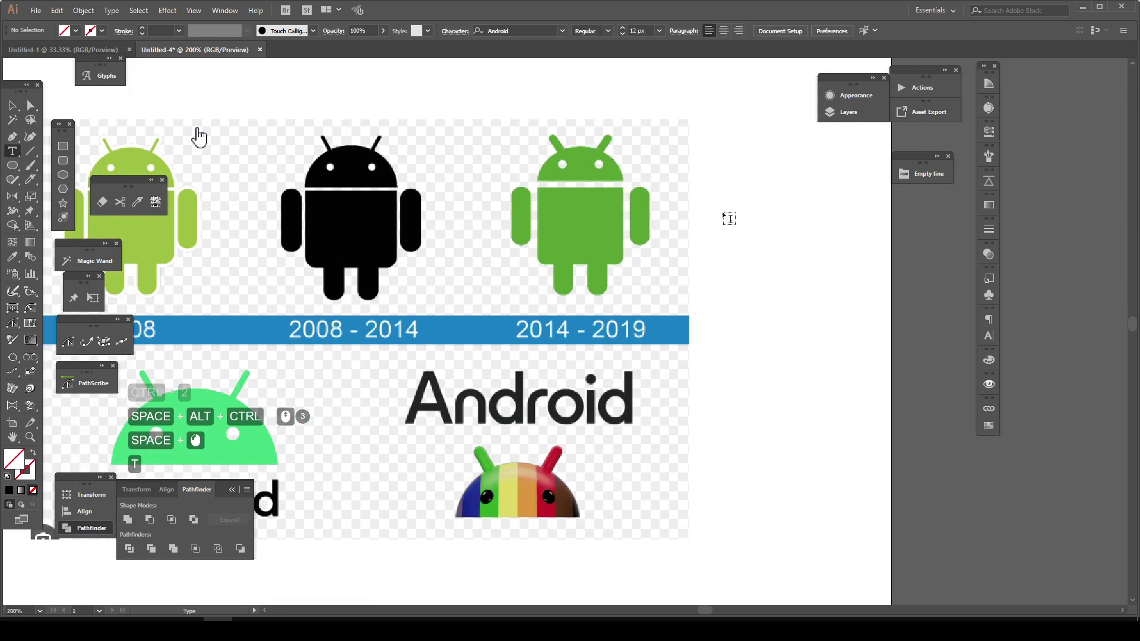
{"action": "left_click", "coordinate": [723, 210]}
{"action": "type", "text": "old "}
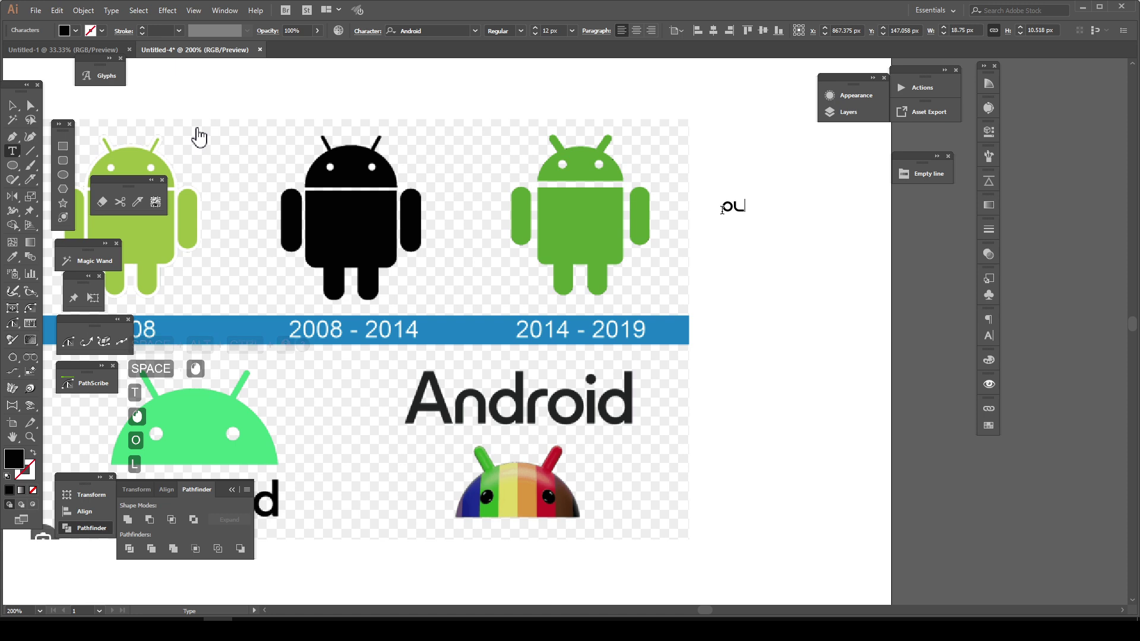
{"action": "type", "text": "version"}
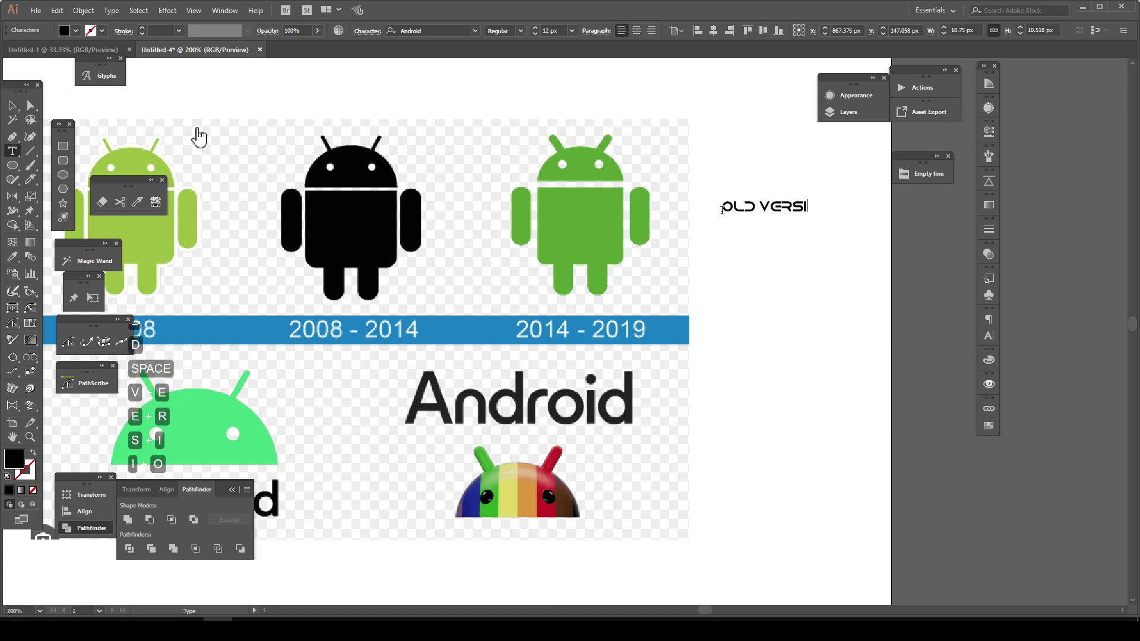
{"action": "left_click", "coordinate": [12, 106]}
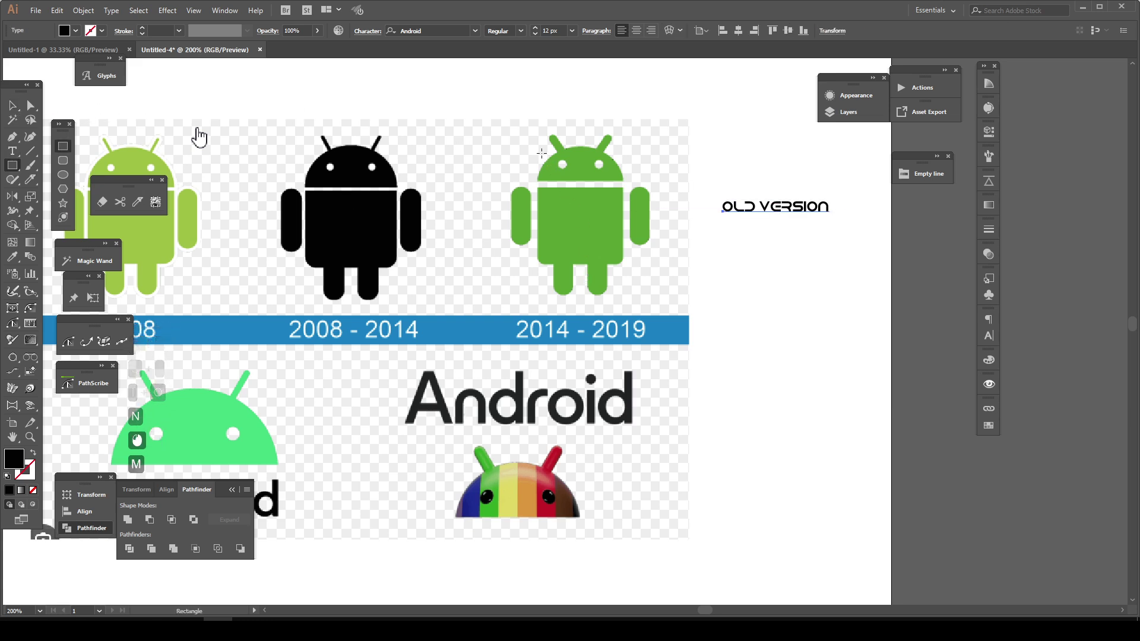
Draw a rectangle about 72.5 × 99.5 px over the 2014 - 2019 robot's head and body, with a black stroke and no fill.
{"action": "key", "text": "m"}
{"action": "left_click_drag", "start_coordinate": [538, 149], "coordinate": [623, 260]}
{"action": "key", "text": "space"}
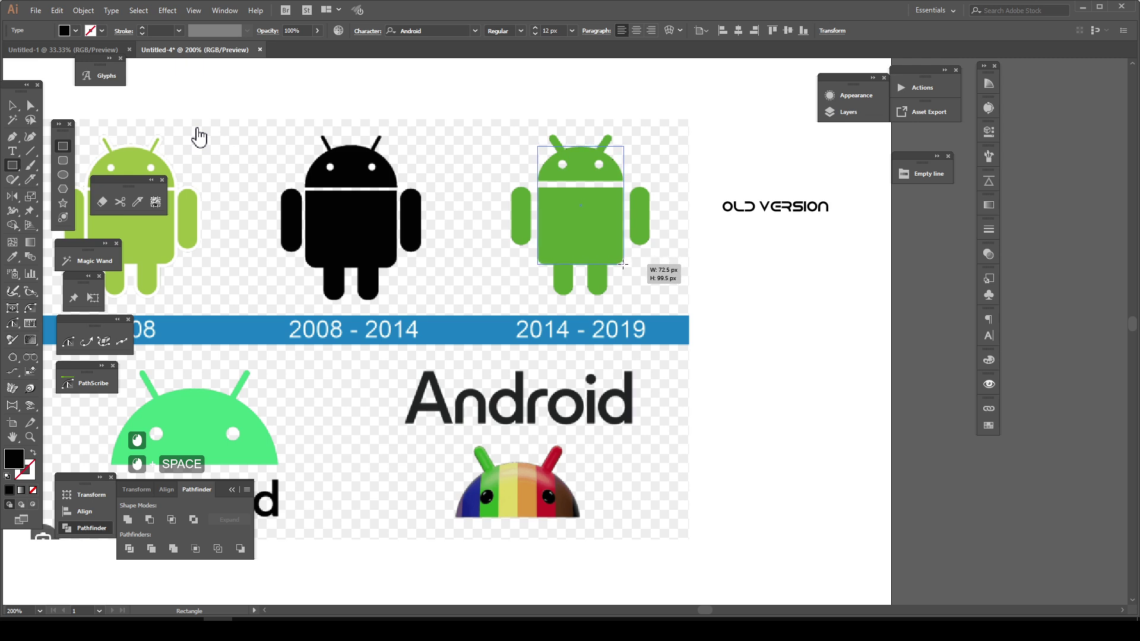
{"action": "left_click_drag", "start_coordinate": [623, 264], "coordinate": [623, 264]}
{"action": "key", "text": "ctrl+space"}
{"action": "left_click_drag", "start_coordinate": [522, 107], "coordinate": [646, 334]}
{"action": "key", "text": "shift+x"}
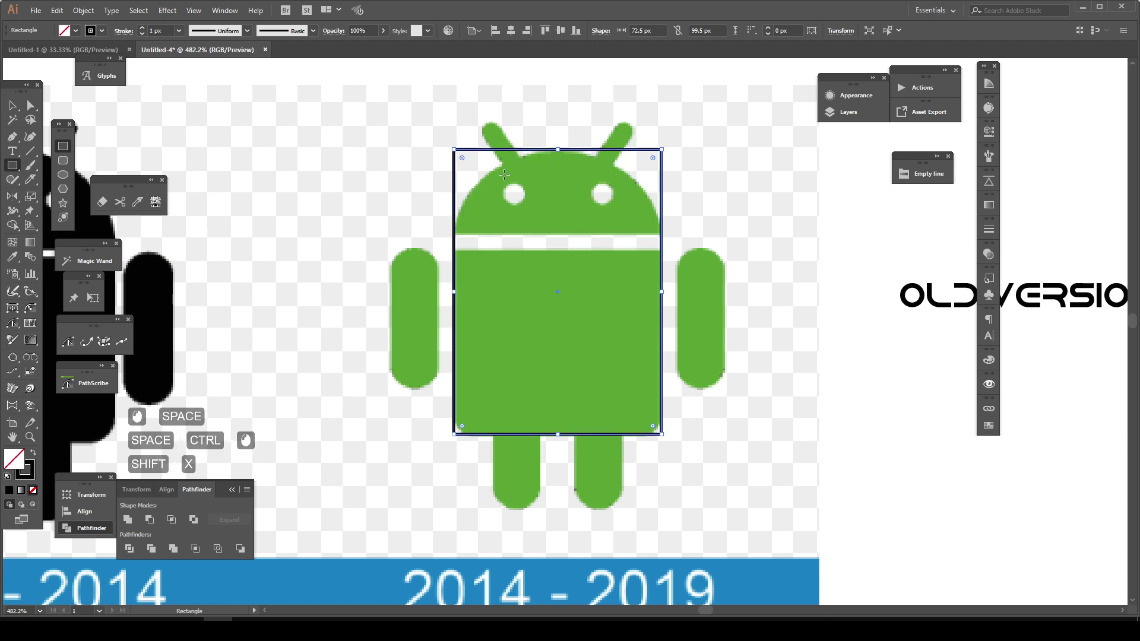
Round the rectangle's top corners fully into a dome and its bottom corners to about 6.5 px.
{"action": "key", "text": "a"}
{"action": "left_click_drag", "start_coordinate": [424, 126], "coordinate": [693, 197]}
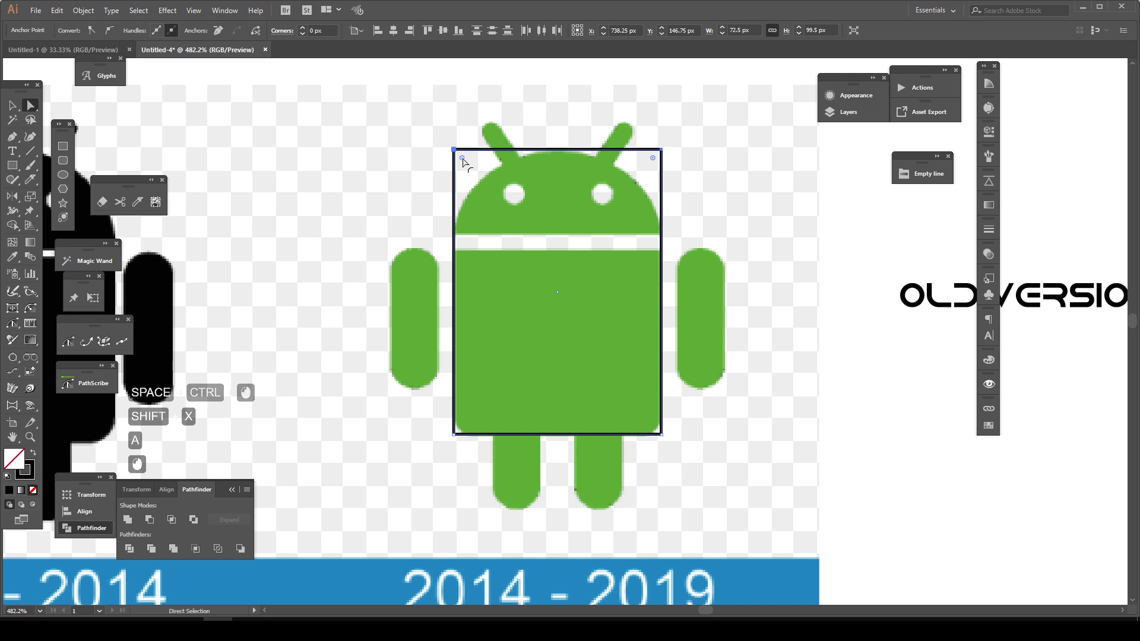
{"action": "left_click_drag", "start_coordinate": [463, 161], "coordinate": [521, 343]}
{"action": "left_click_drag", "start_coordinate": [431, 422], "coordinate": [652, 459]}
{"action": "left_click_drag", "start_coordinate": [463, 429], "coordinate": [470, 417]}
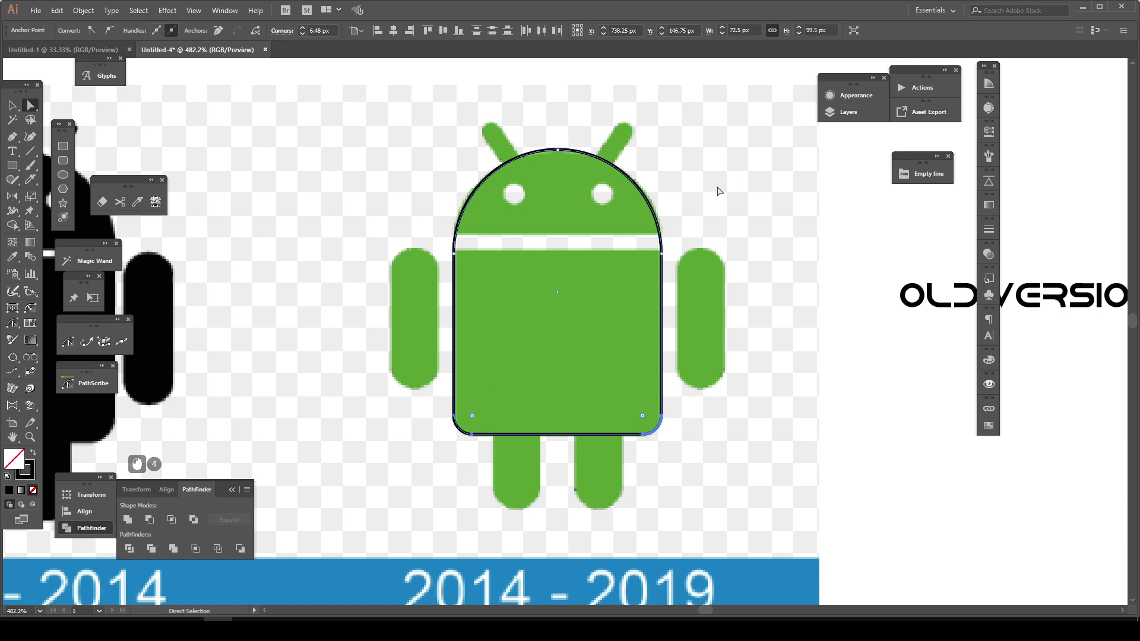
{"action": "left_click", "coordinate": [719, 191]}
Draw a rectangle about 16 × 49 px over the robot's left arm and round all its corners fully.
{"action": "key", "text": "m"}
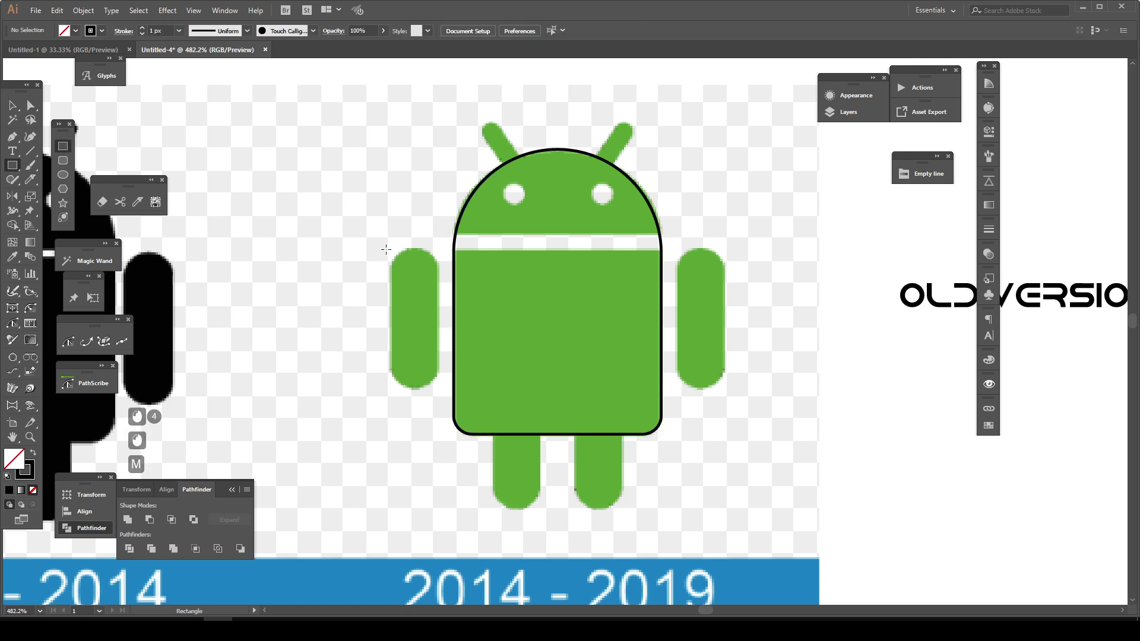
{"action": "left_click_drag", "start_coordinate": [392, 249], "coordinate": [437, 391]}
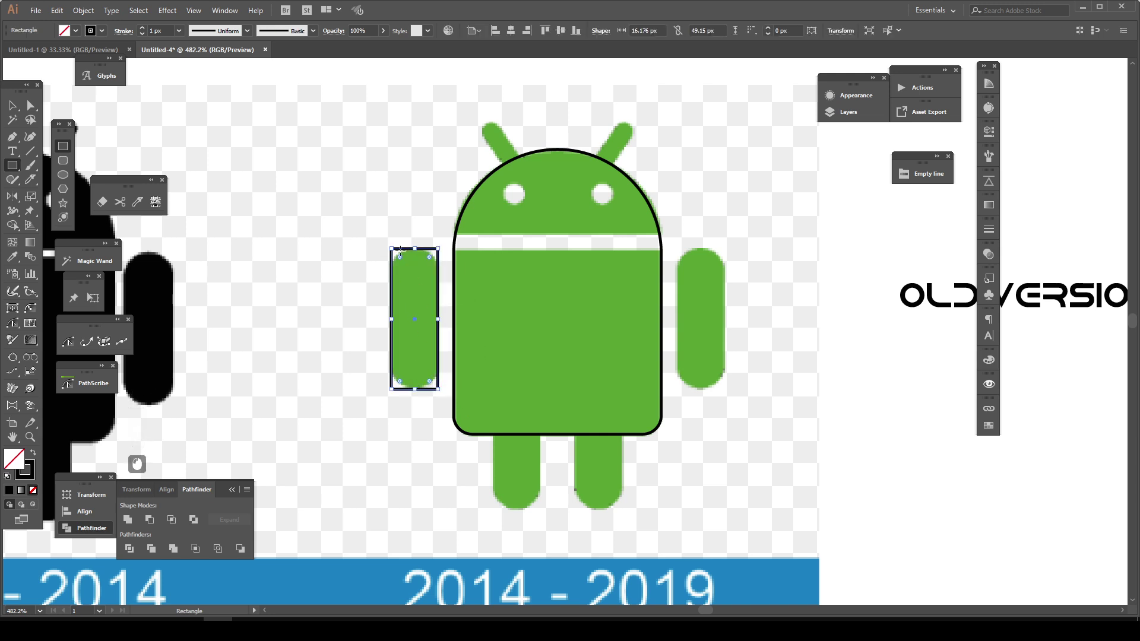
{"action": "key", "text": "a"}
{"action": "left_click_drag", "start_coordinate": [401, 263], "coordinate": [420, 415]}
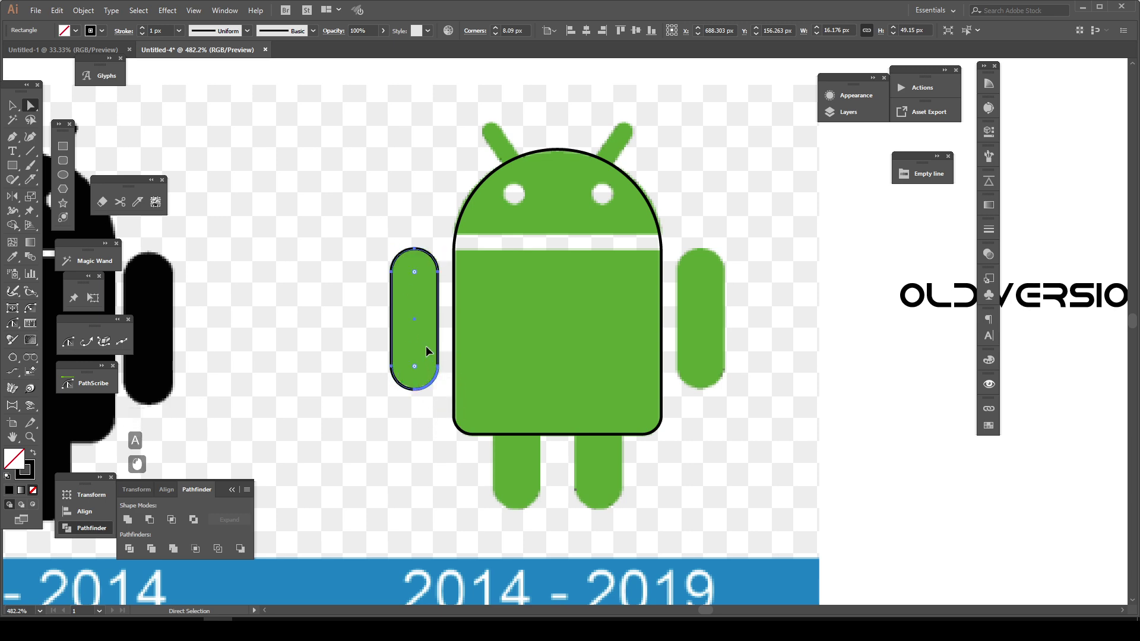
Copy the rounded arm outline onto the robot's left leg and turn off Smart Guides.
{"action": "key", "text": "v"}
{"action": "left_click_drag", "start_coordinate": [440, 338], "coordinate": [542, 456]}
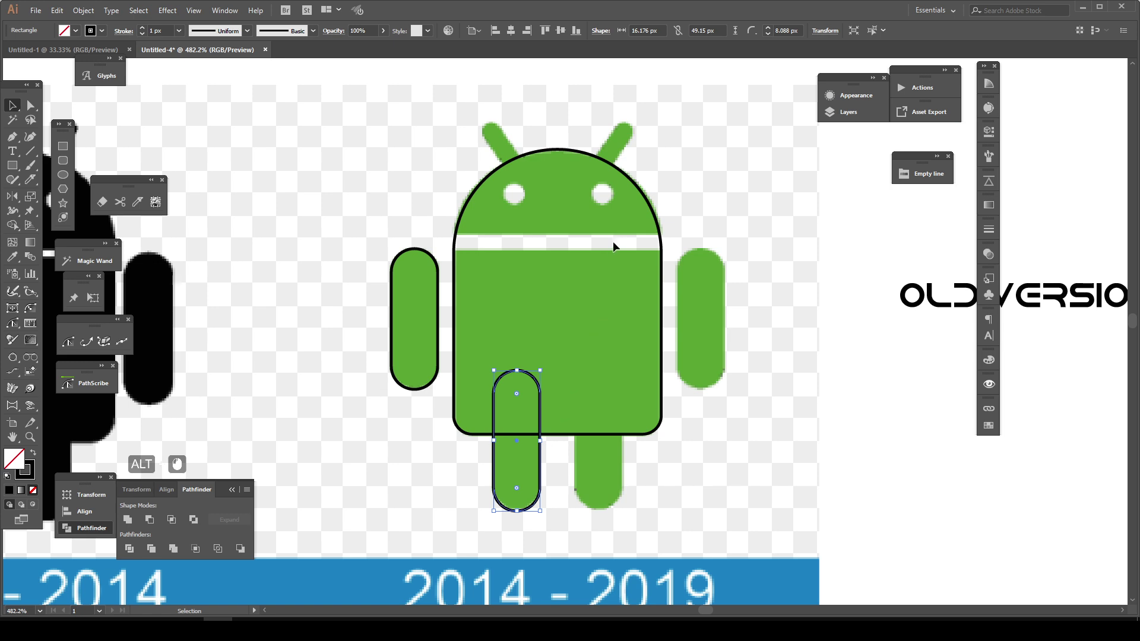
{"action": "key", "text": "ctrl"}
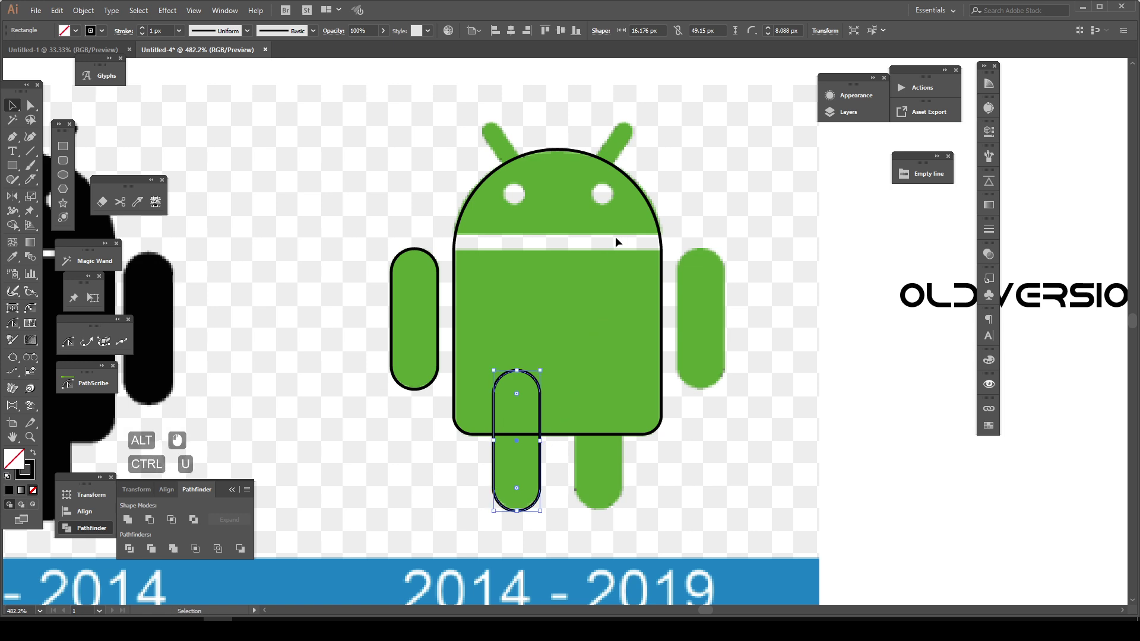
Draw a rectangle about 78 × 6 px across the neck gap and remove that strip from the body outline with Shape Builder.
{"action": "key", "text": "m"}
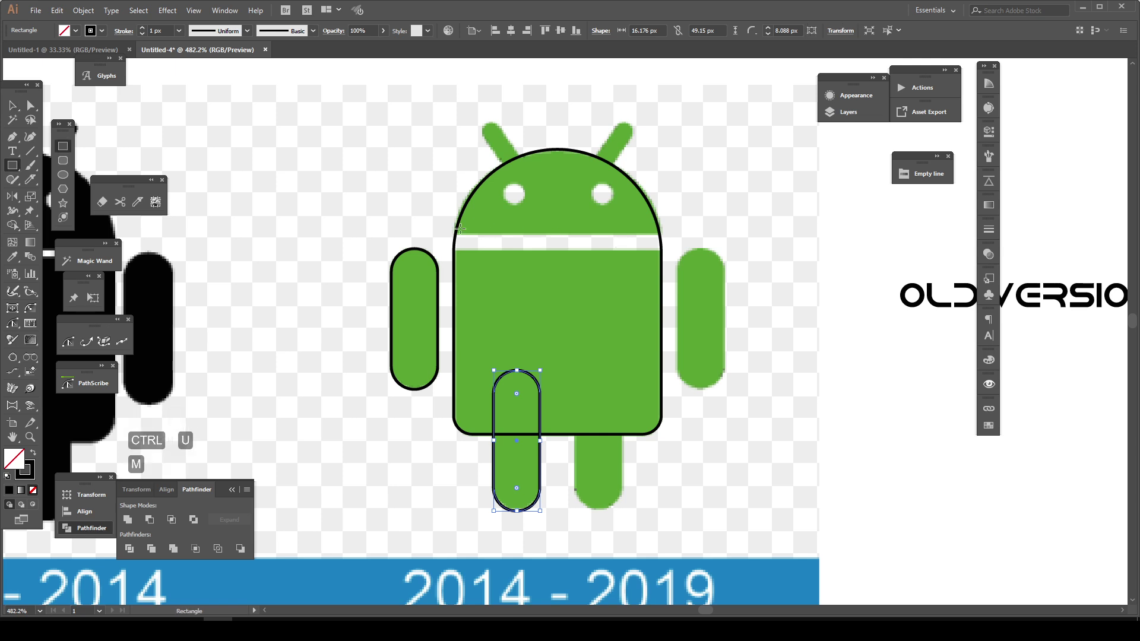
{"action": "left_click_drag", "start_coordinate": [446, 235], "coordinate": [669, 251]}
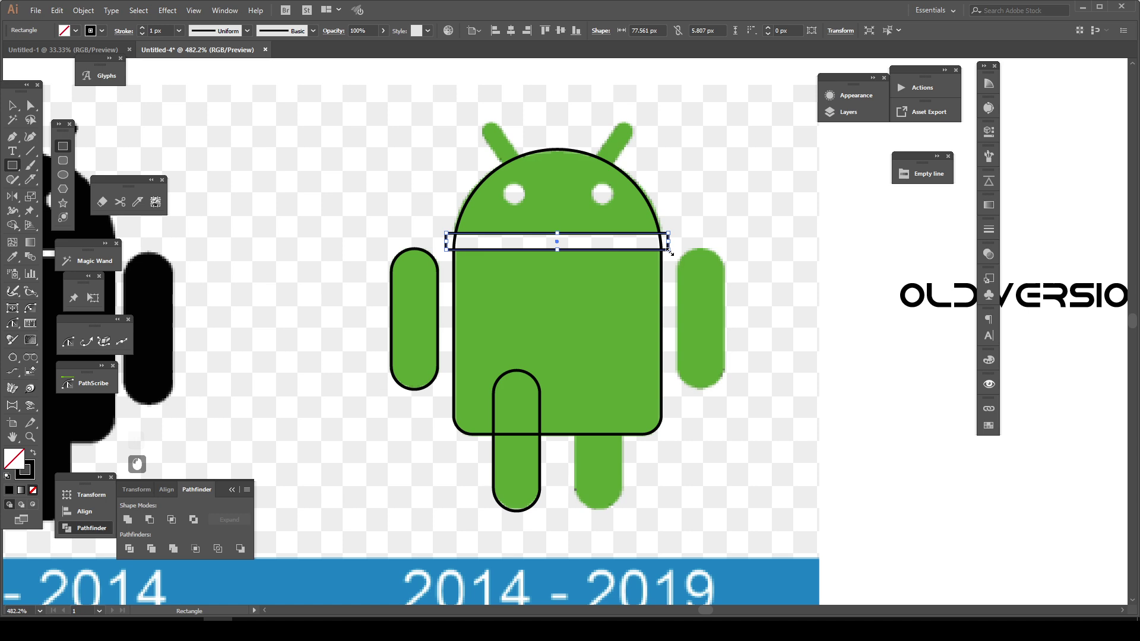
{"action": "key", "text": "v"}
{"action": "left_click", "coordinate": [646, 254], "text": "shift"}
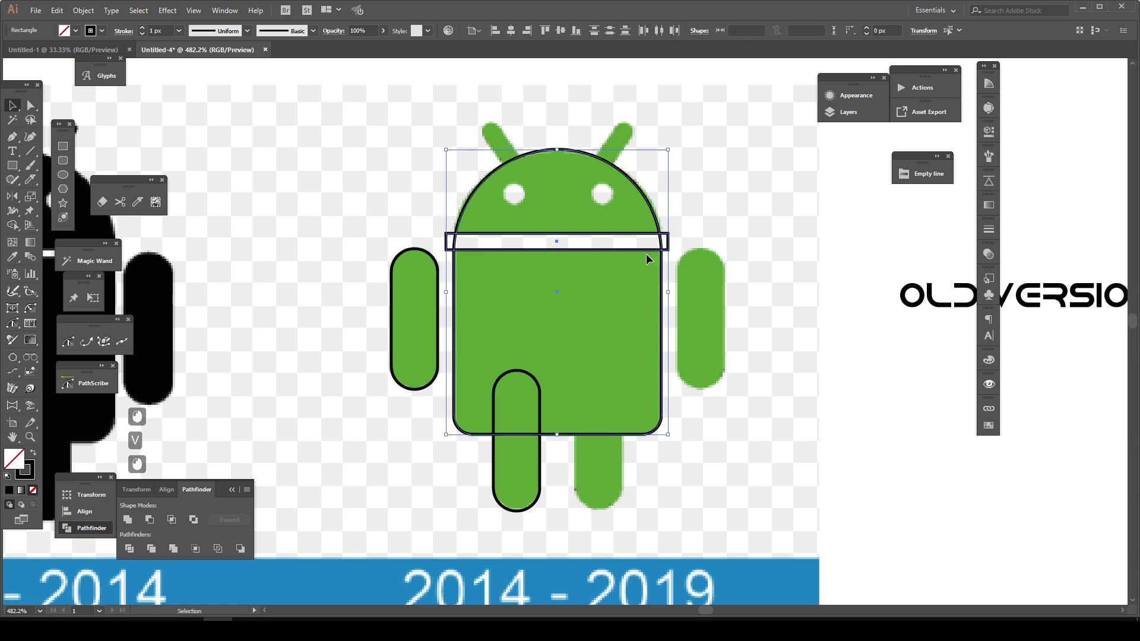
{"action": "key", "text": "shift+m"}
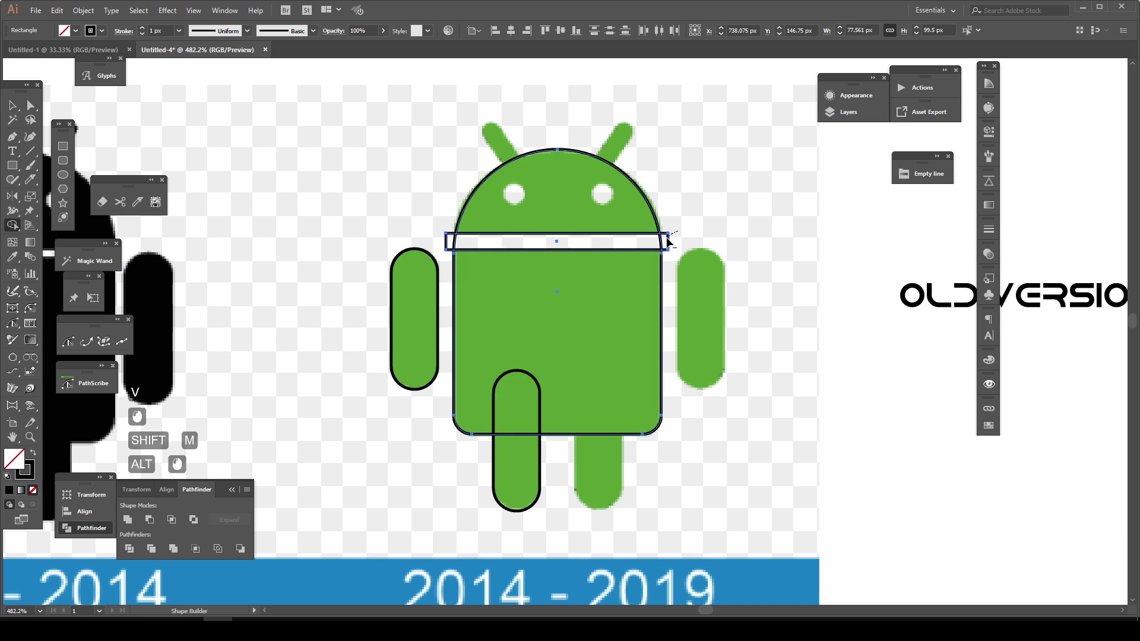
{"action": "left_click", "coordinate": [658, 245], "text": "alt"}
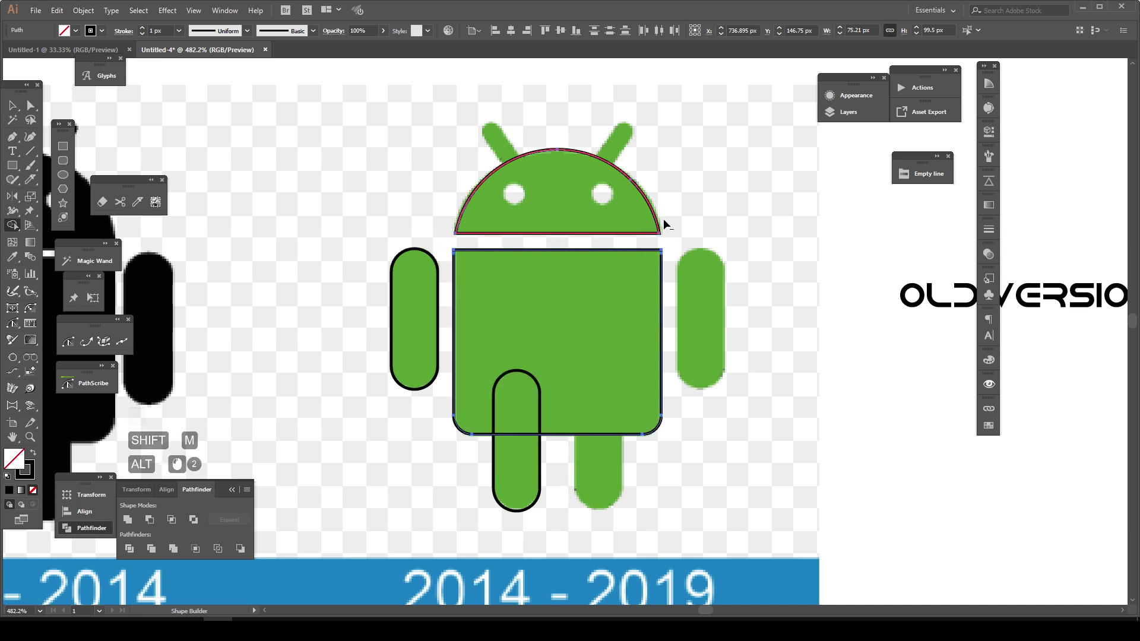
{"action": "key", "text": "a"}
{"action": "left_click", "coordinate": [698, 180]}
Draw a rectangle about 6.6 × 21 px near the robot's left antenna and round its top corners to about 3.3 px.
{"action": "key", "text": "m"}
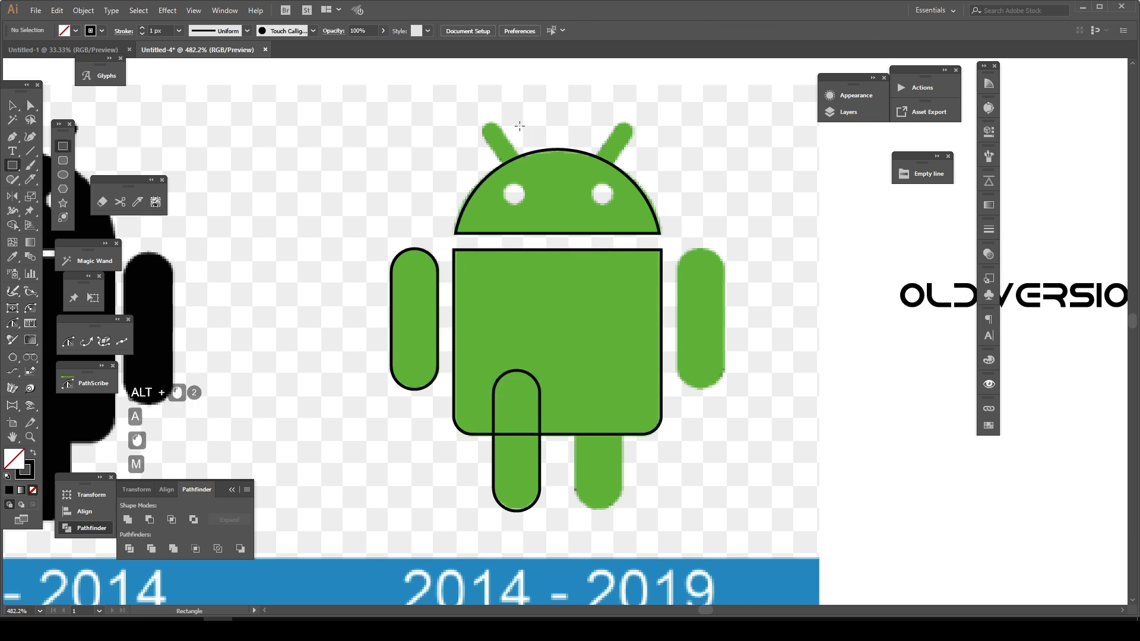
{"action": "left_click_drag", "start_coordinate": [518, 116], "coordinate": [538, 177]}
{"action": "key", "text": "a"}
{"action": "left_click", "coordinate": [532, 132]}
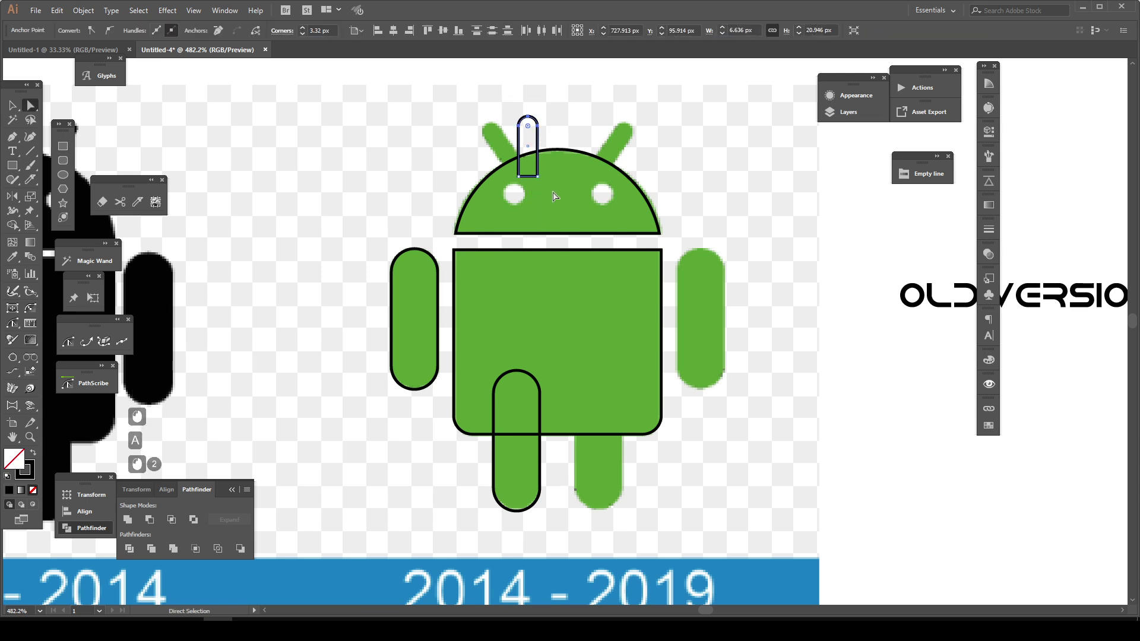
Tilt the antenna outline to match the slant of the robot's left antenna and move it over that antenna.
{"action": "key", "text": "v"}
{"action": "left_click_drag", "start_coordinate": [542, 181], "coordinate": [556, 173]}
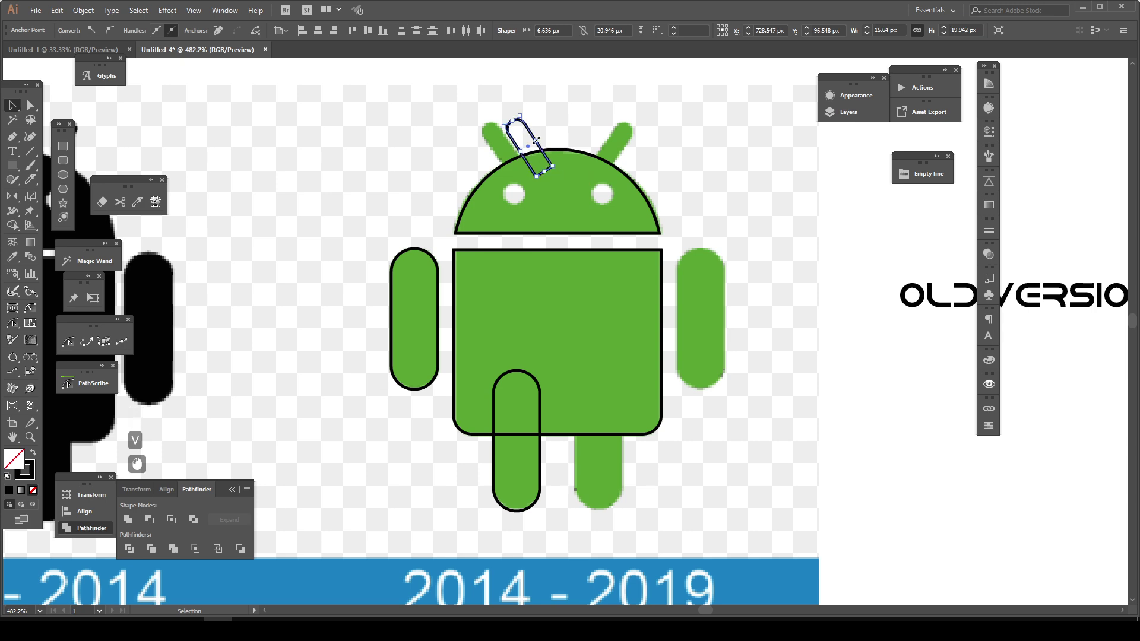
{"action": "left_click_drag", "start_coordinate": [531, 136], "coordinate": [508, 133]}
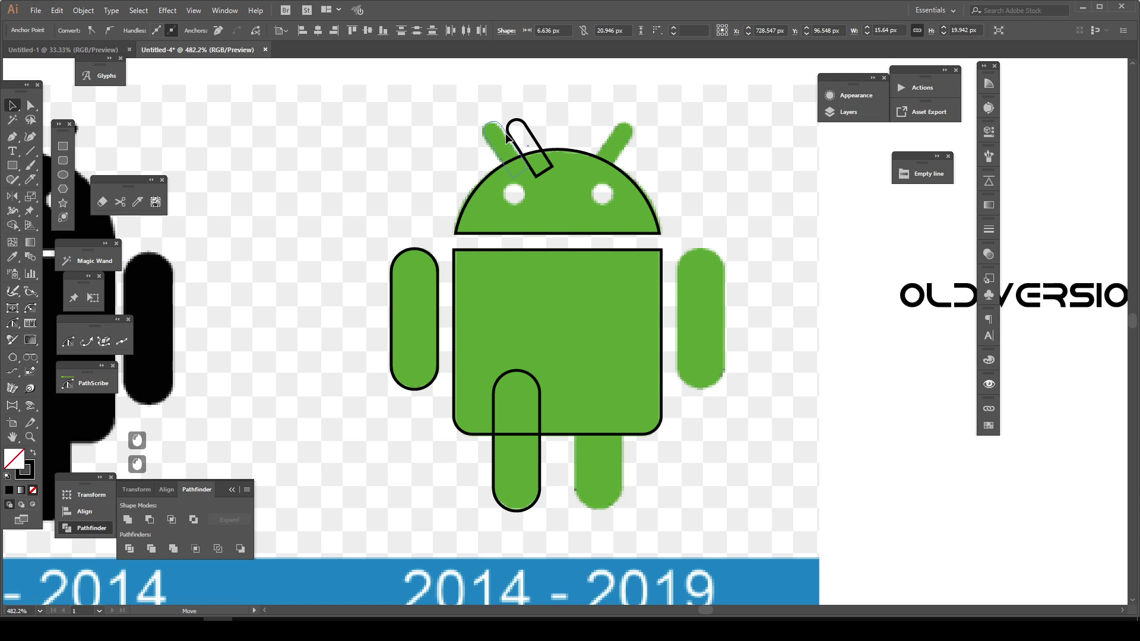
{"action": "left_click_drag", "start_coordinate": [505, 133], "coordinate": [505, 134]}
{"action": "left_click", "coordinate": [593, 109]}
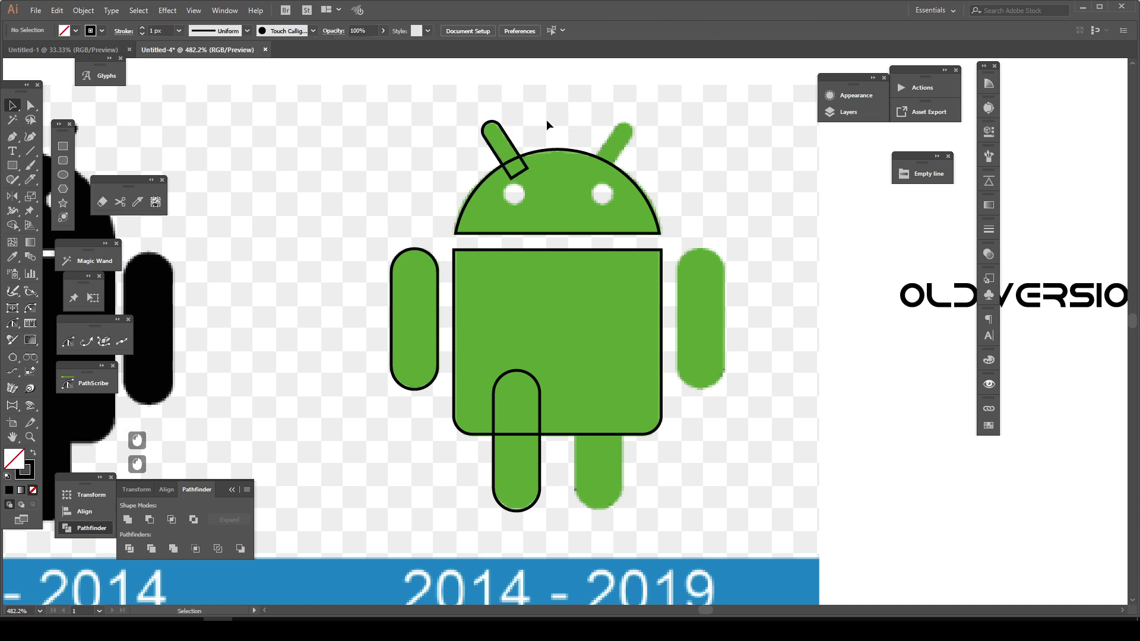
Draw a circle about 7.5 px wide over the robot's left eye and give it a black fill without stroke.
{"action": "key", "text": "l"}
{"action": "left_click_drag", "start_coordinate": [515, 194], "coordinate": [521, 205]}
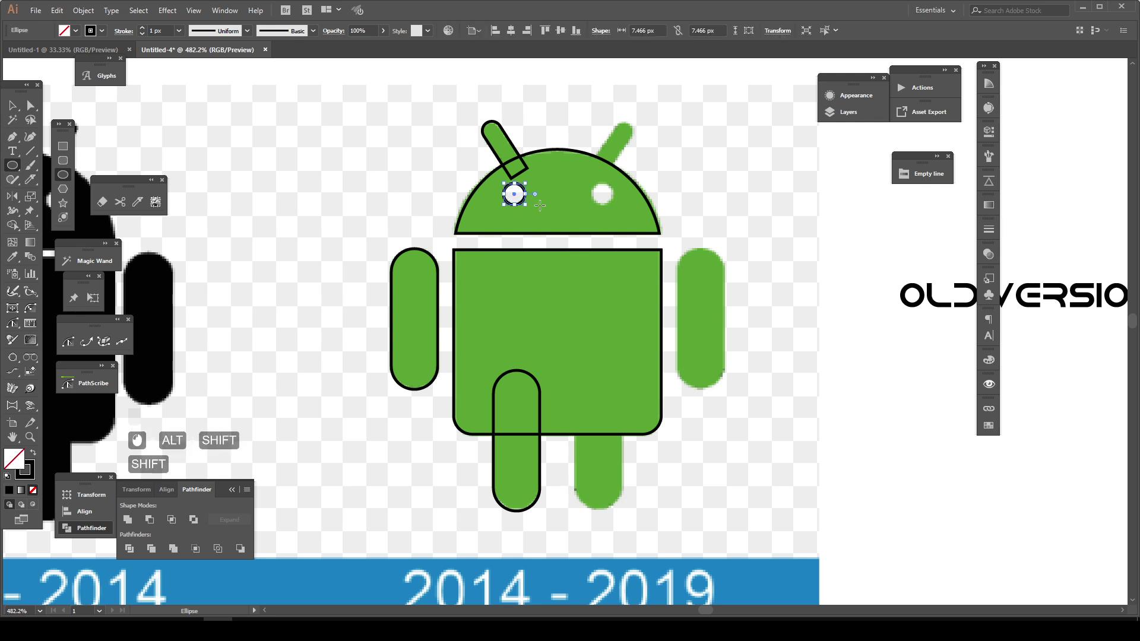
{"action": "key", "text": "shift+x"}
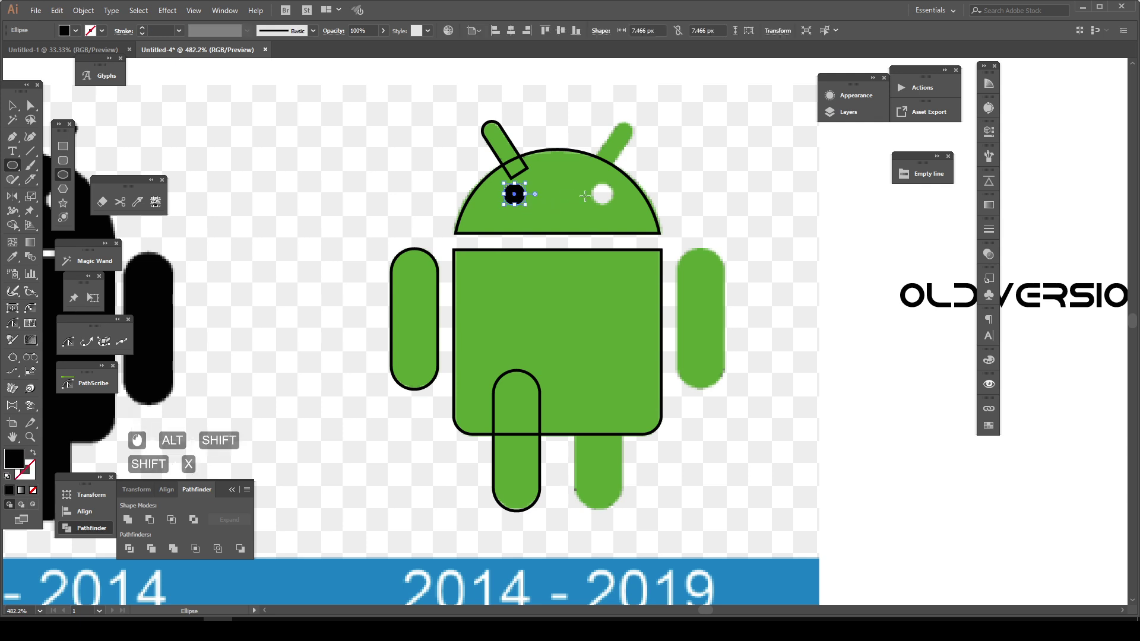
Turn on Smart Guides and reflect a copy of the left antenna, arm and leg across the vertical axis through the dome's top point.
{"action": "left_click", "coordinate": [14, 107]}
{"action": "left_click", "coordinate": [484, 112]}
{"action": "left_click", "coordinate": [492, 125]}
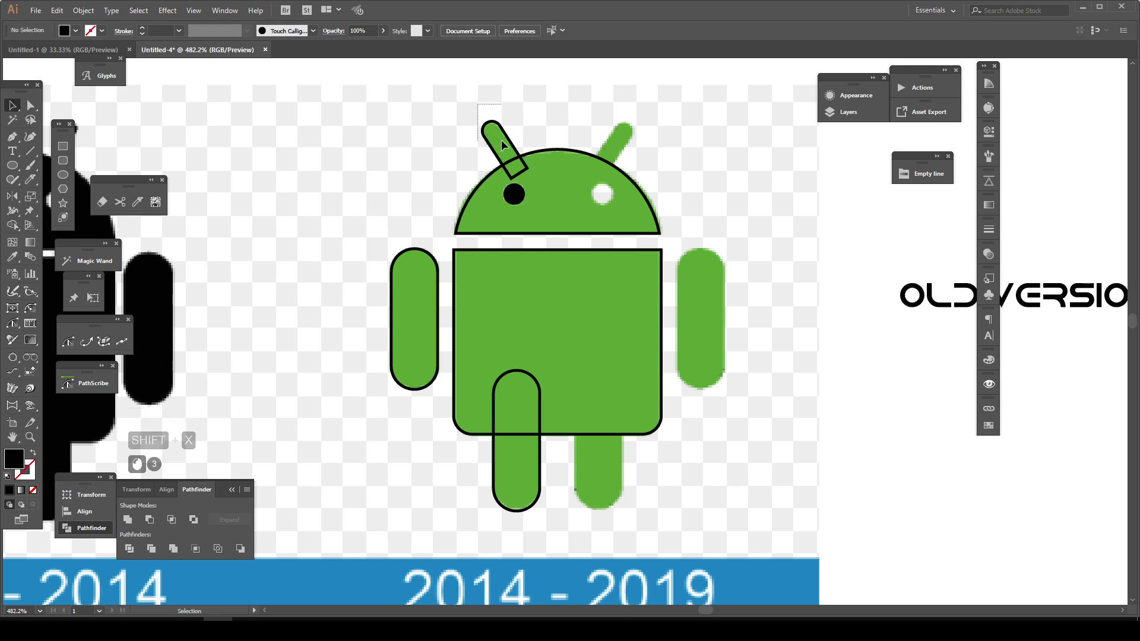
{"action": "left_click", "coordinate": [501, 140], "text": "shift"}
{"action": "left_click", "coordinate": [414, 309], "text": "shift"}
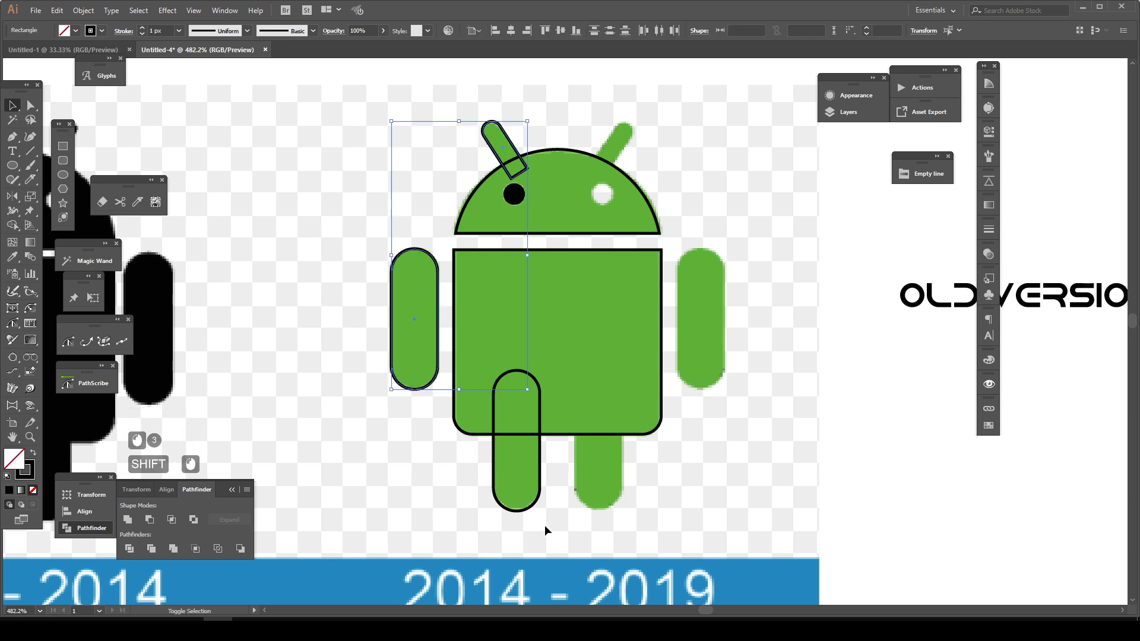
{"action": "left_click_drag", "start_coordinate": [514, 484], "coordinate": [524, 484]}
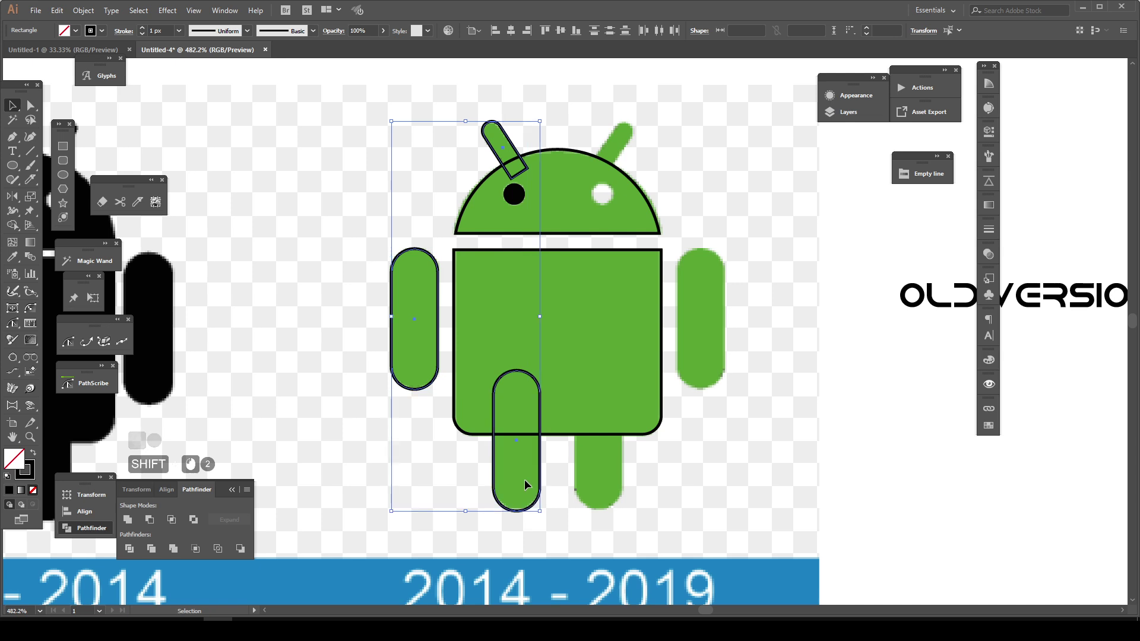
{"action": "key", "text": "ctrl+u"}
{"action": "key", "text": "o"}
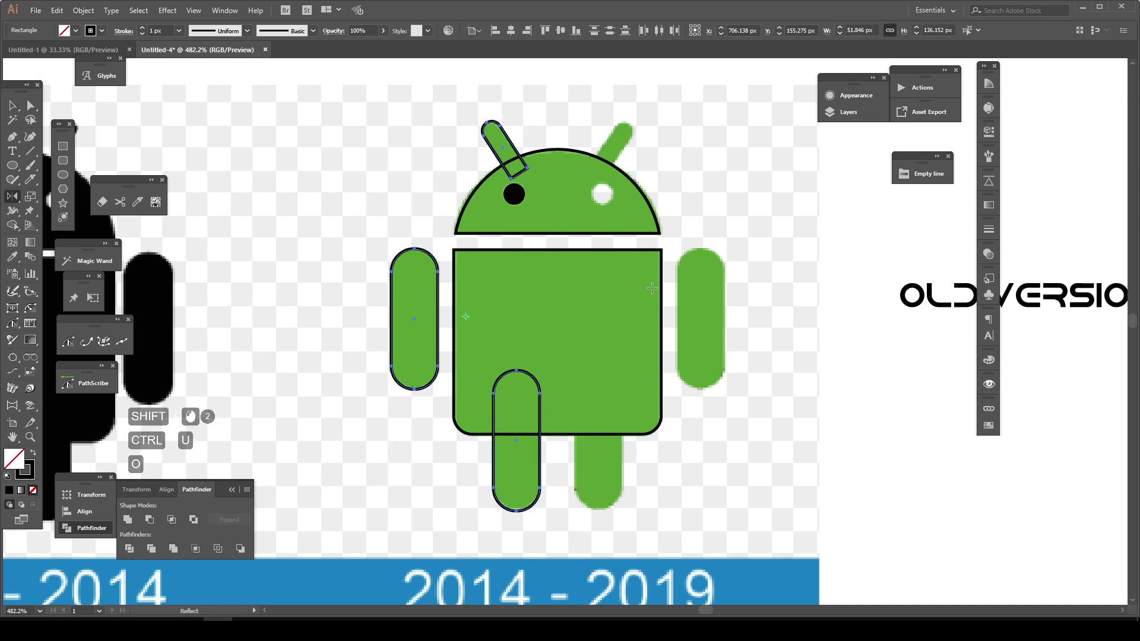
{"action": "left_click", "coordinate": [557, 149], "text": "alt"}
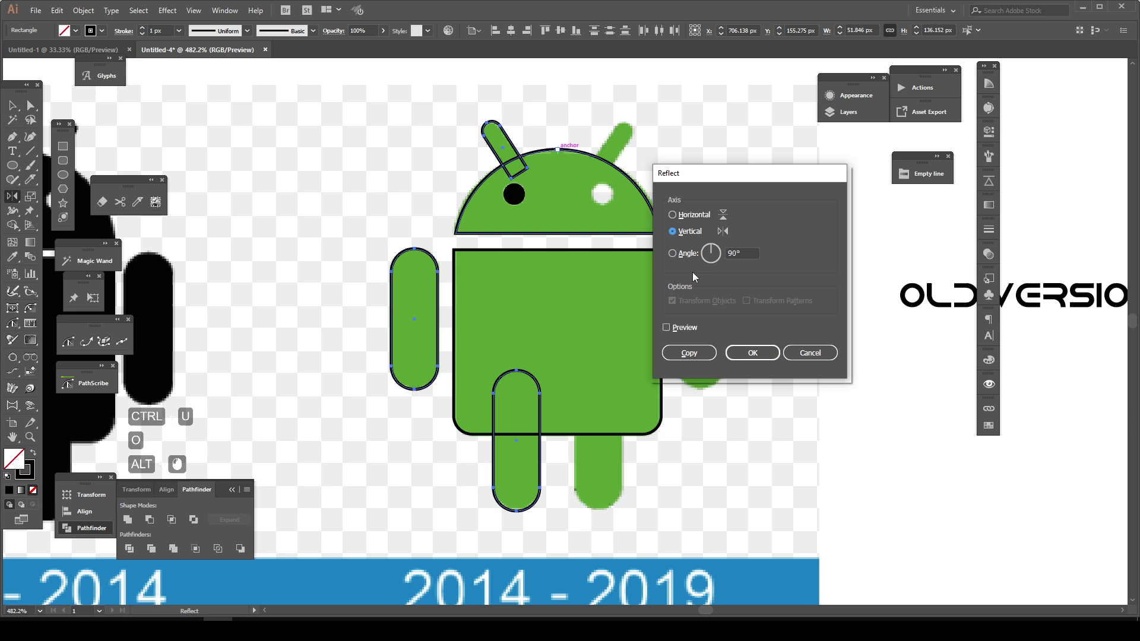
{"action": "left_click", "coordinate": [689, 353]}
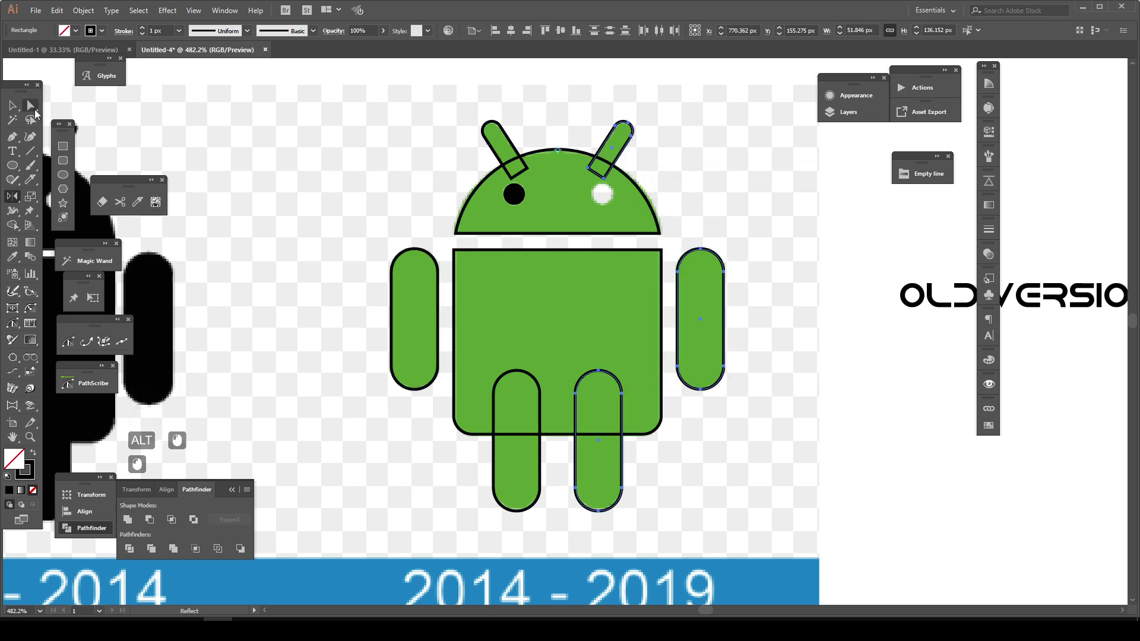
Reflect a copy of the left eye across the vertical axis through the dome's top point.
{"action": "left_click", "coordinate": [13, 106]}
{"action": "left_click", "coordinate": [545, 109]}
{"action": "left_click_drag", "start_coordinate": [465, 96], "coordinate": [508, 120]}
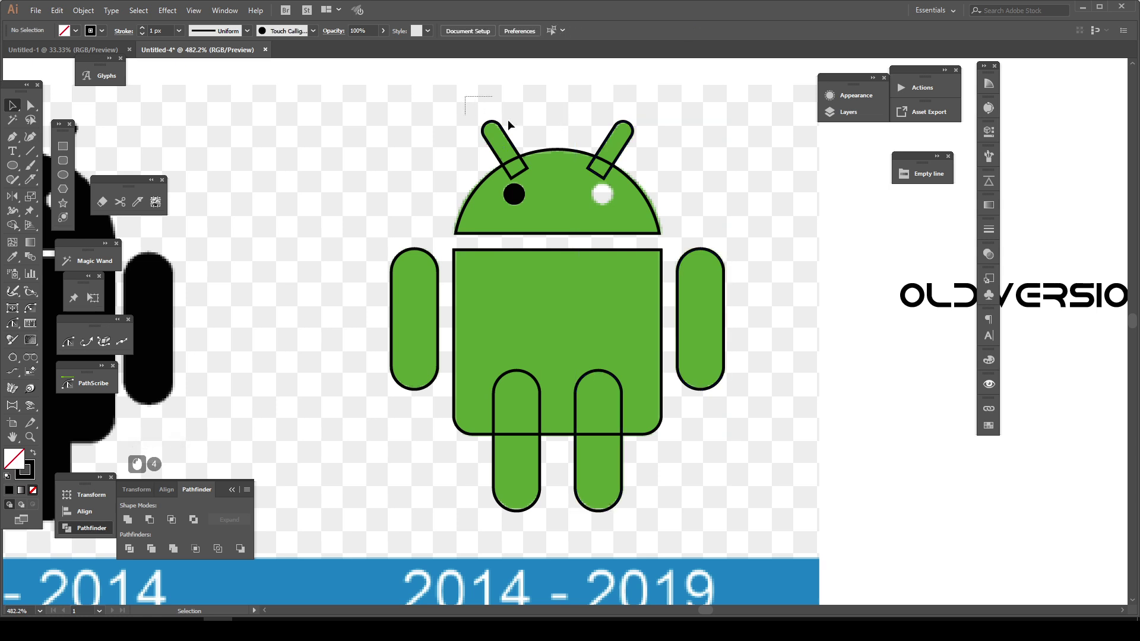
{"action": "left_click_drag", "start_coordinate": [621, 167], "coordinate": [547, 106]}
{"action": "left_click", "coordinate": [519, 190]}
{"action": "key", "text": "o"}
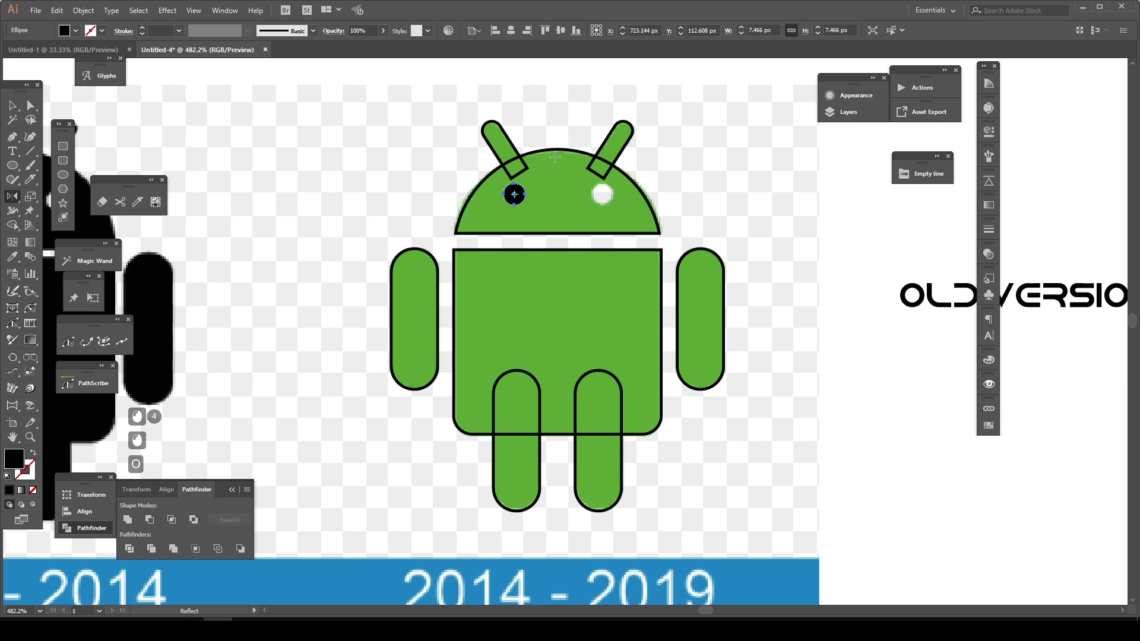
{"action": "left_click", "coordinate": [558, 149], "text": "alt"}
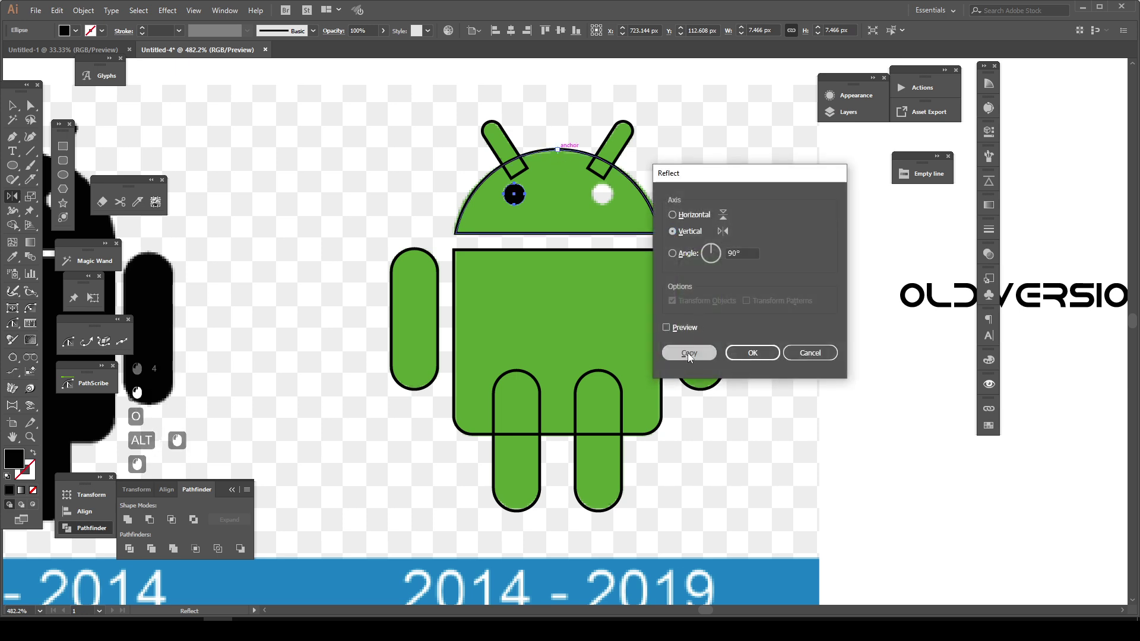
{"action": "left_click", "coordinate": [688, 354]}
{"action": "left_click", "coordinate": [13, 105]}
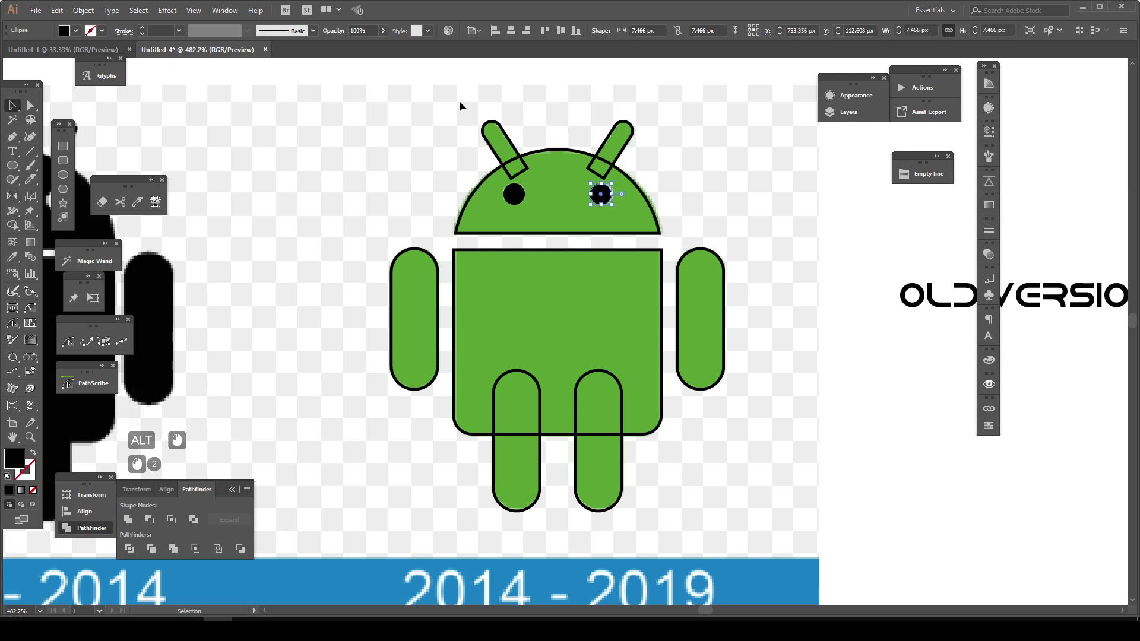
Unite the two antennas with the head dome, and the two legs with the body, using Pathfinder.
{"action": "left_click_drag", "start_coordinate": [616, 171], "coordinate": [616, 171]}
{"action": "left_click", "coordinate": [127, 520]}
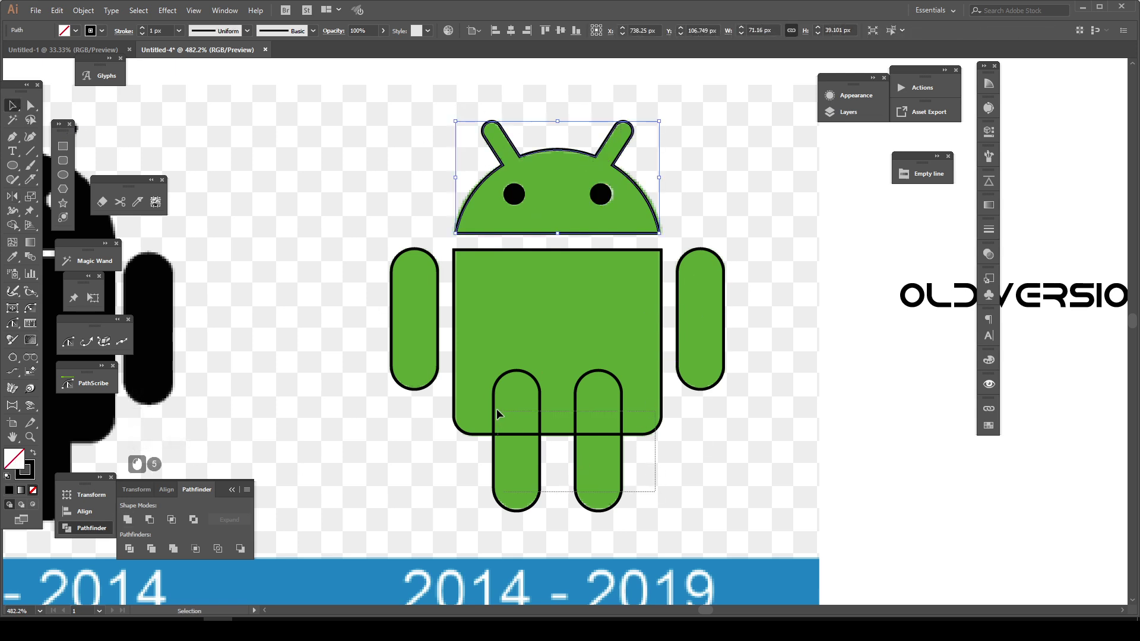
{"action": "left_click_drag", "start_coordinate": [496, 410], "coordinate": [496, 411]}
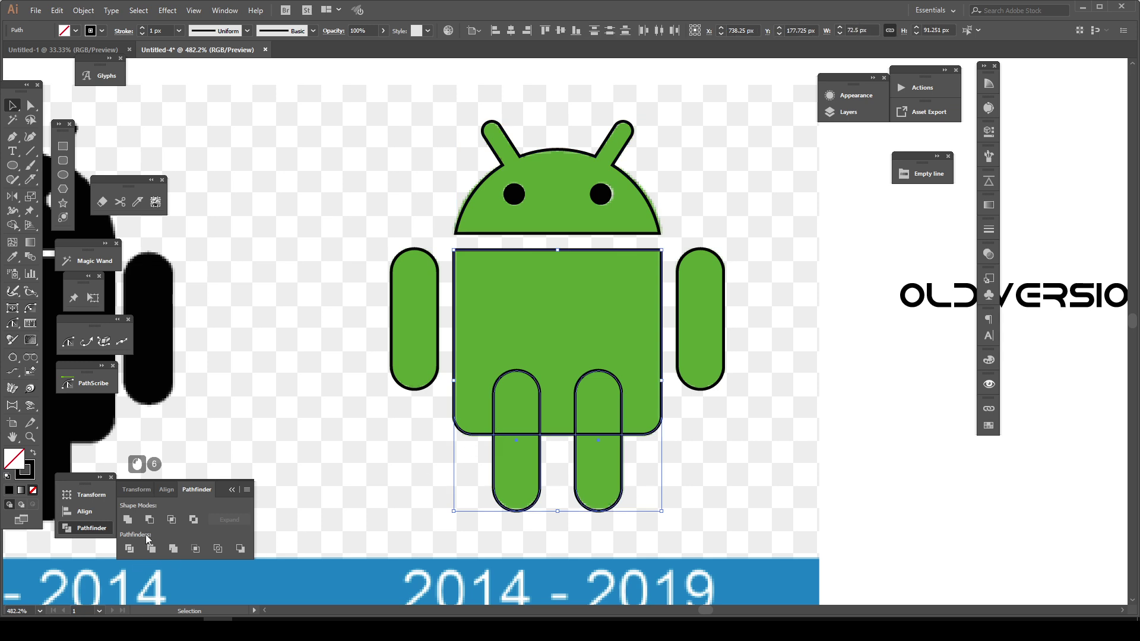
{"action": "left_click", "coordinate": [127, 520]}
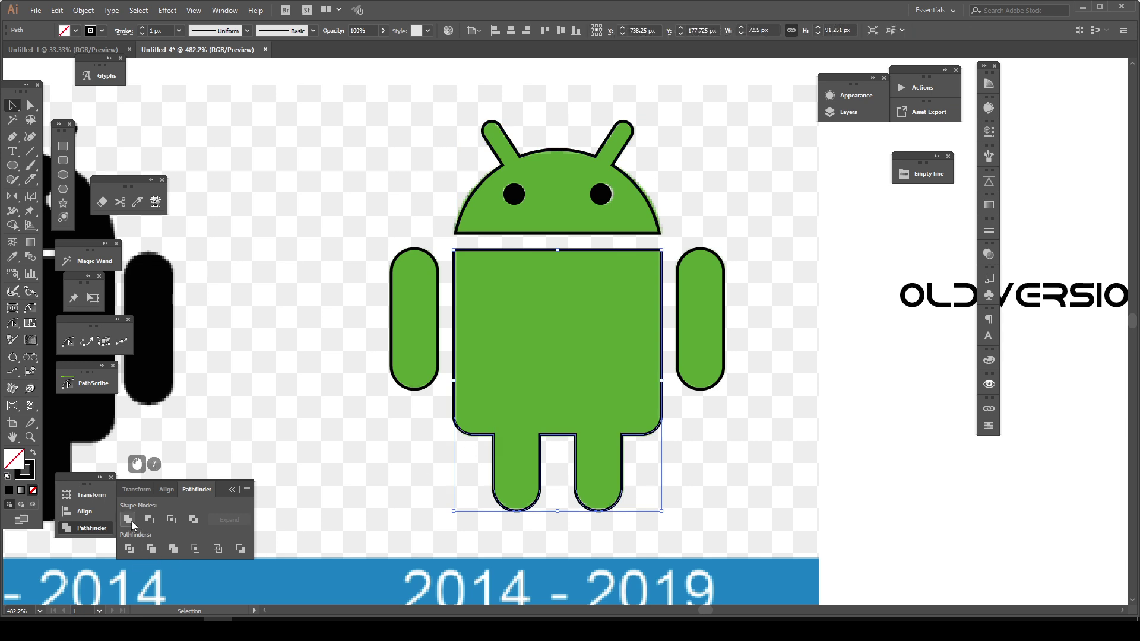
{"action": "left_click", "coordinate": [798, 281]}
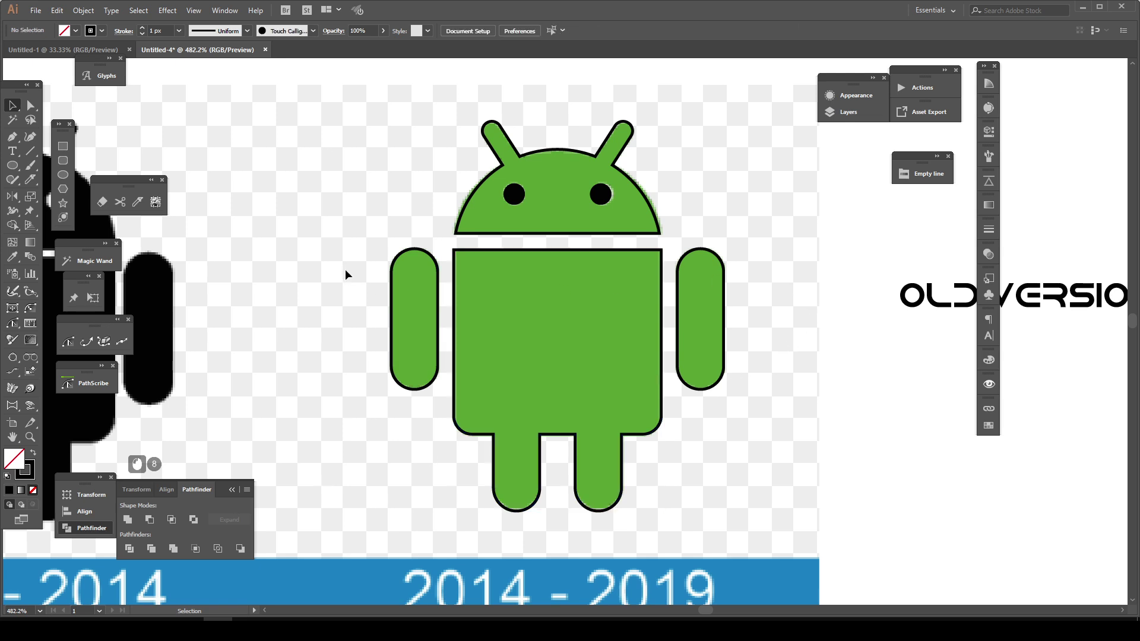
Swap fill and stroke on the robot's head, body and arms so they have a black fill without stroke.
{"action": "left_click_drag", "start_coordinate": [721, 437], "coordinate": [750, 461]}
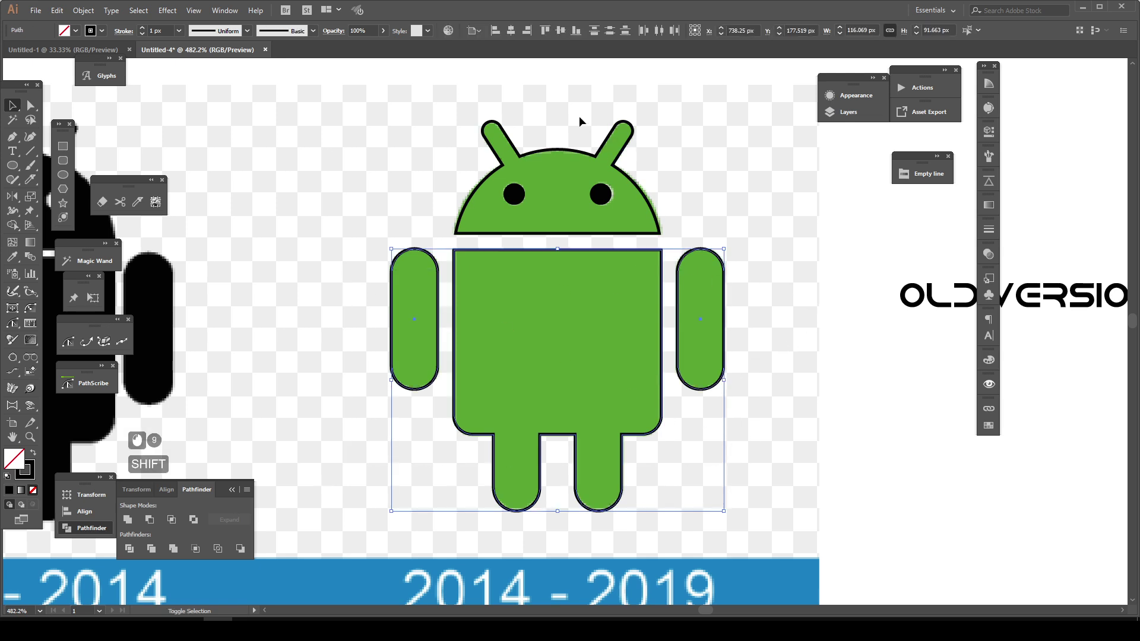
{"action": "left_click", "coordinate": [565, 168], "text": "shift"}
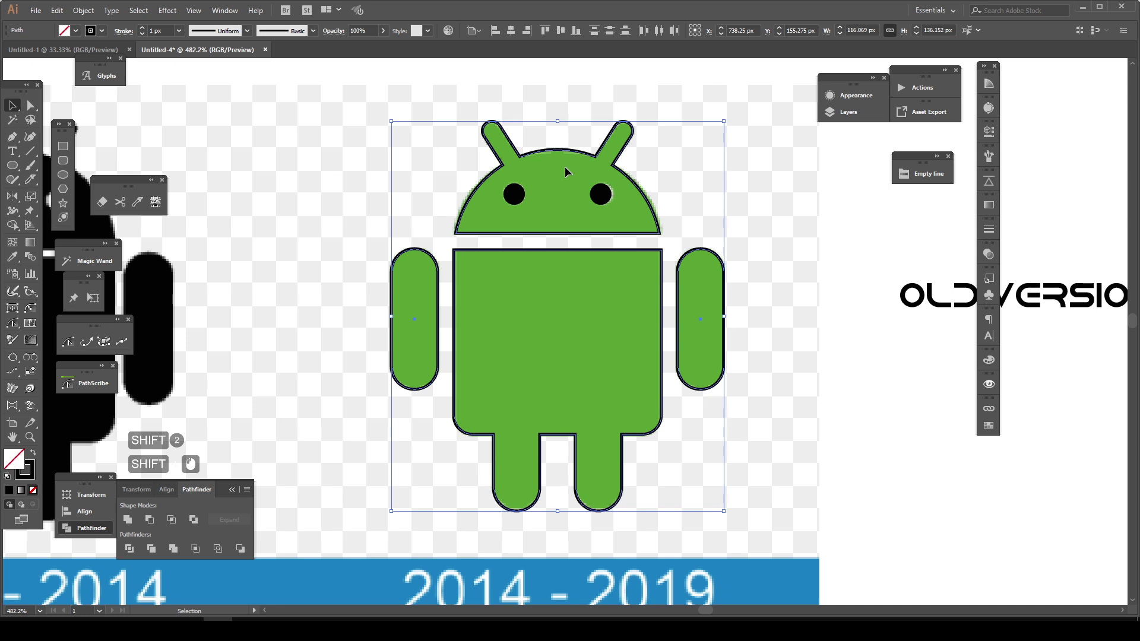
{"action": "key", "text": "shift+x"}
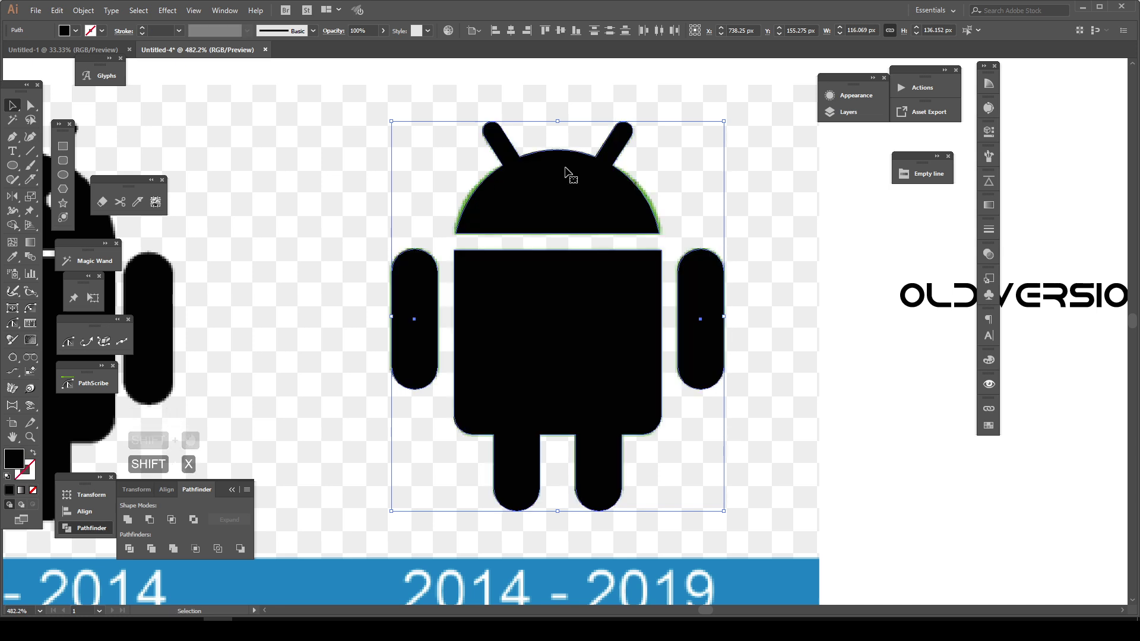
{"action": "left_click", "coordinate": [782, 166]}
Fill both eyes with white sampled from the blank artboard using the Eyedropper.
{"action": "left_click", "coordinate": [514, 193], "text": "shift"}
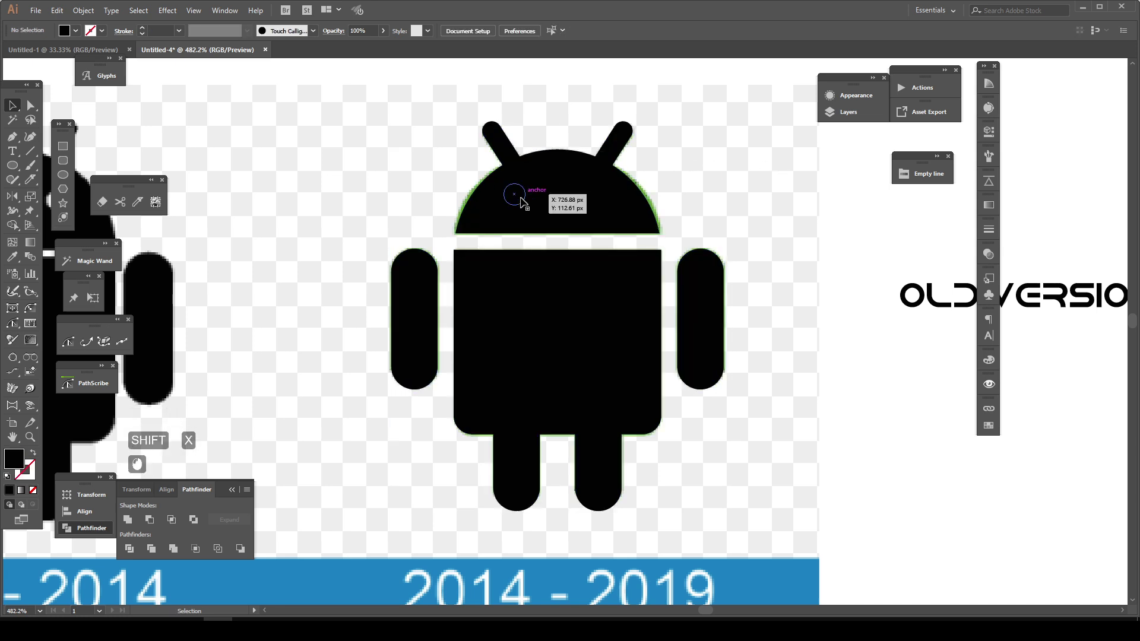
{"action": "left_click", "coordinate": [601, 200], "text": "shift"}
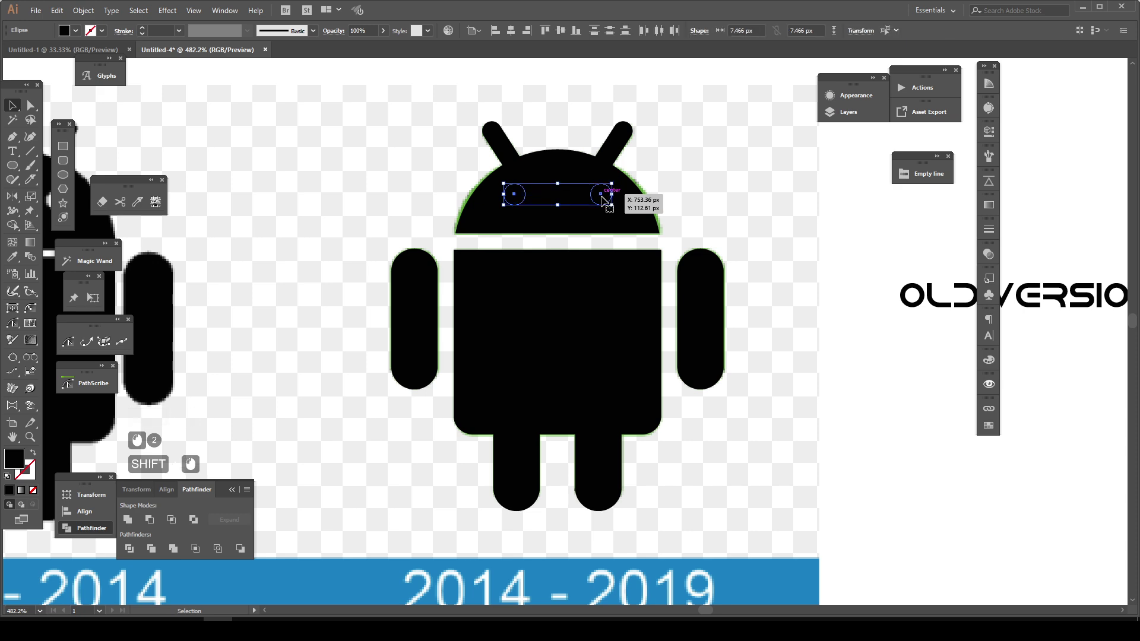
{"action": "key", "text": "i"}
{"action": "left_click", "coordinate": [859, 208]}
Move the complete traced robot off the reference image to the blank area below the OLD VERSION label.
{"action": "left_click", "coordinate": [700, 308], "text": "ctrl+alt"}
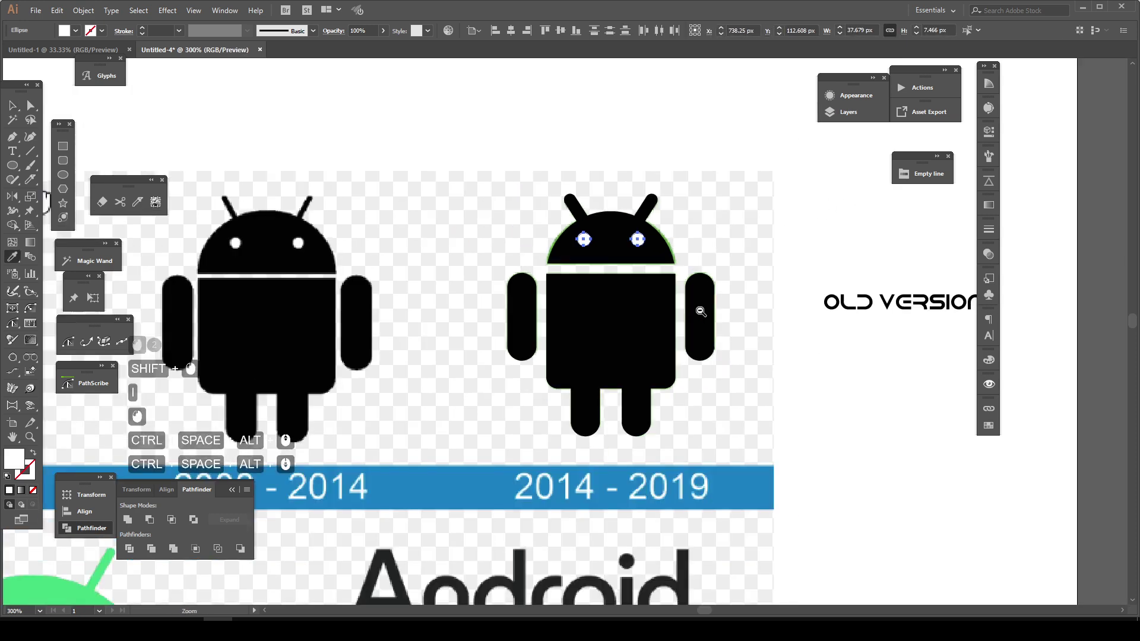
{"action": "left_click", "coordinate": [700, 308], "text": "ctrl+alt"}
{"action": "left_click", "coordinate": [12, 105]}
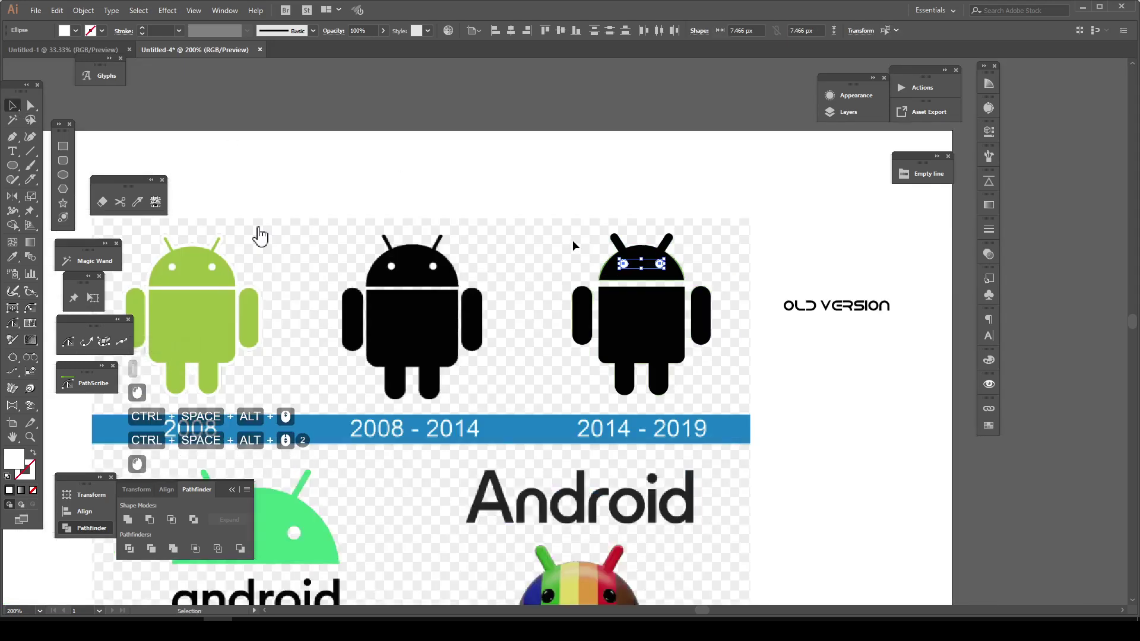
{"action": "left_click_drag", "start_coordinate": [564, 232], "coordinate": [720, 392]}
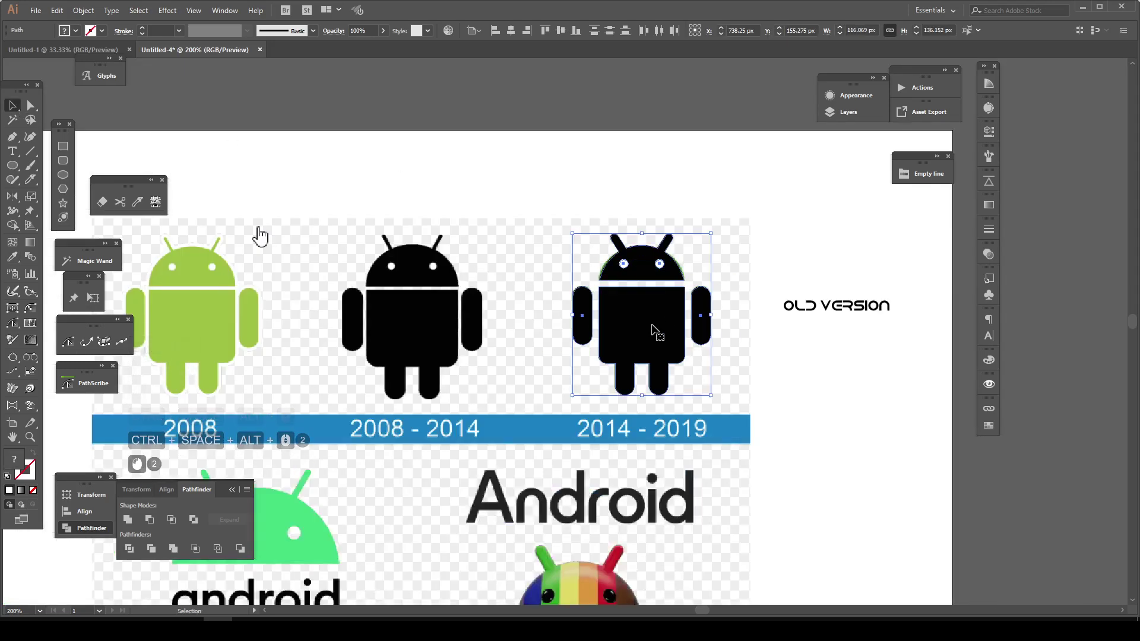
{"action": "left_click_drag", "start_coordinate": [653, 330], "coordinate": [854, 444]}
{"action": "left_click", "coordinate": [929, 368]}
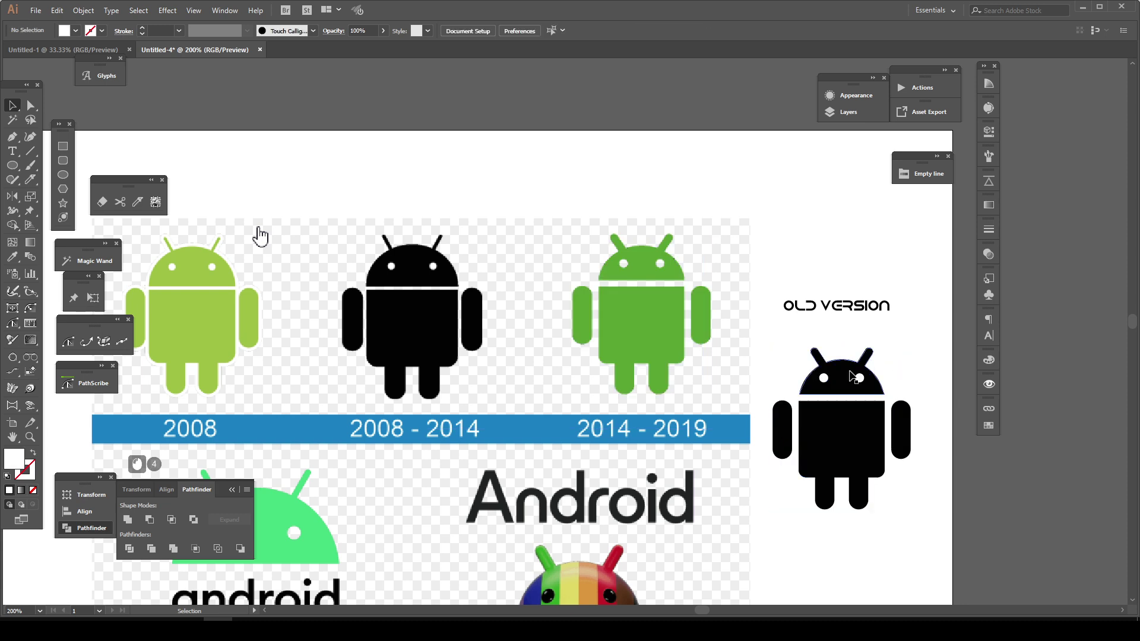
Recolor the traced robot's head, body and arms with the green sampled from the 2014 - 2019 reference robot.
{"action": "left_click", "coordinate": [862, 415]}
{"action": "left_click", "coordinate": [900, 431], "text": "shift"}
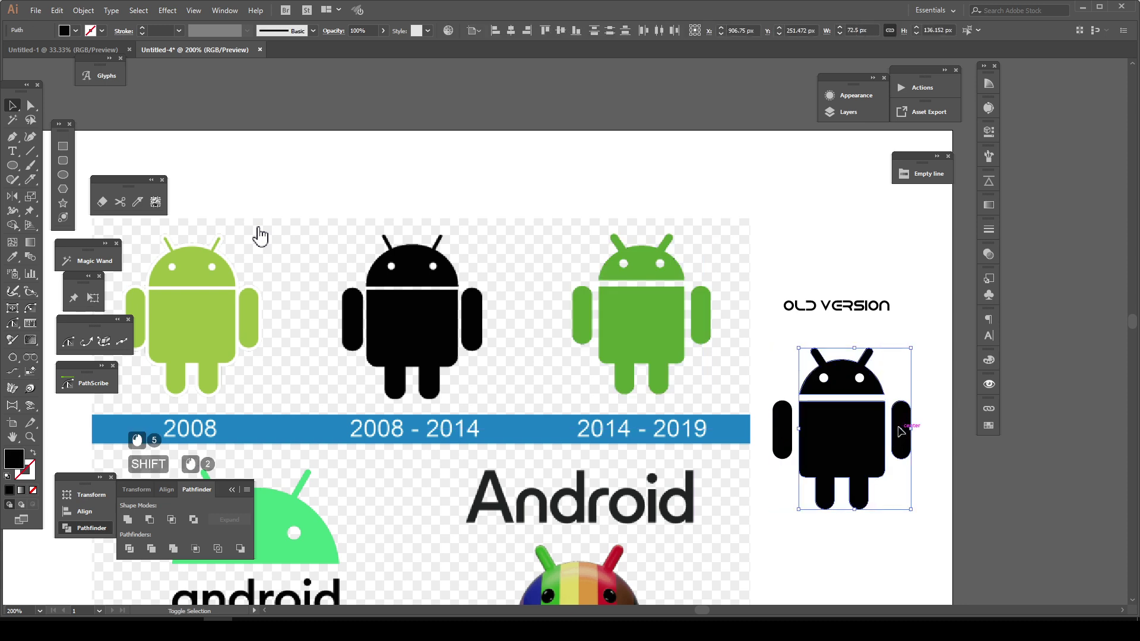
{"action": "left_click", "coordinate": [781, 435], "text": "shift"}
{"action": "key", "text": "i"}
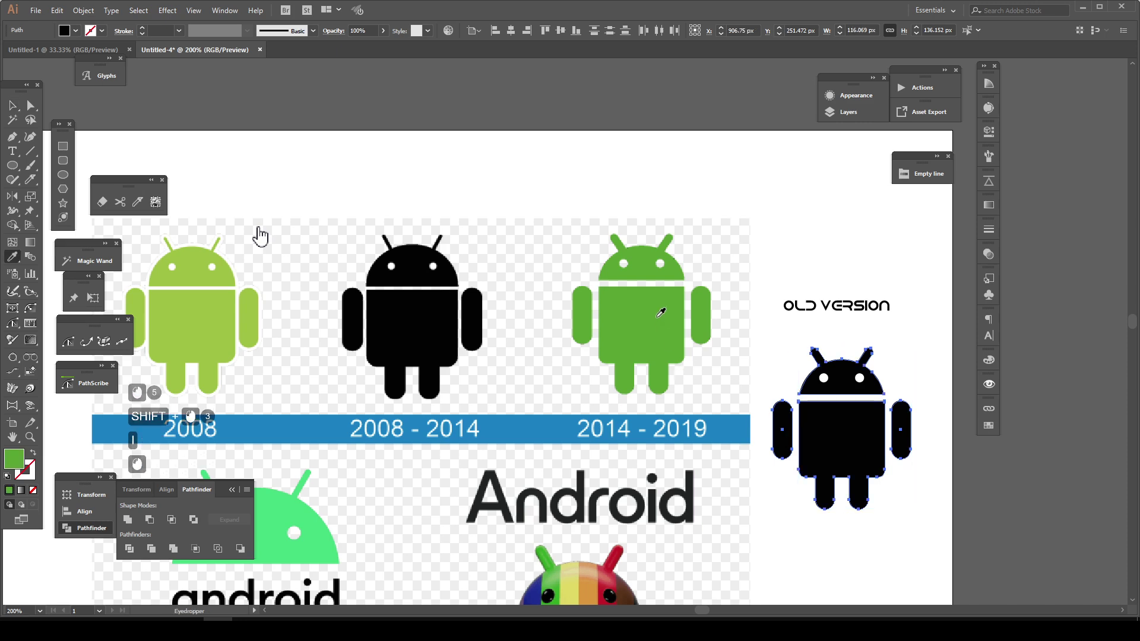
{"action": "left_click", "coordinate": [659, 316]}
{"action": "left_click", "coordinate": [260, 236], "text": "ctrl"}
Move the OLD VERSION label and the green robot together to the artboard's blank lower-left area.
{"action": "left_click", "coordinate": [260, 236], "text": "ctrl+alt"}
{"action": "left_click", "coordinate": [260, 237], "text": "ctrl+alt"}
{"action": "left_click", "coordinate": [260, 236], "text": "ctrl+alt"}
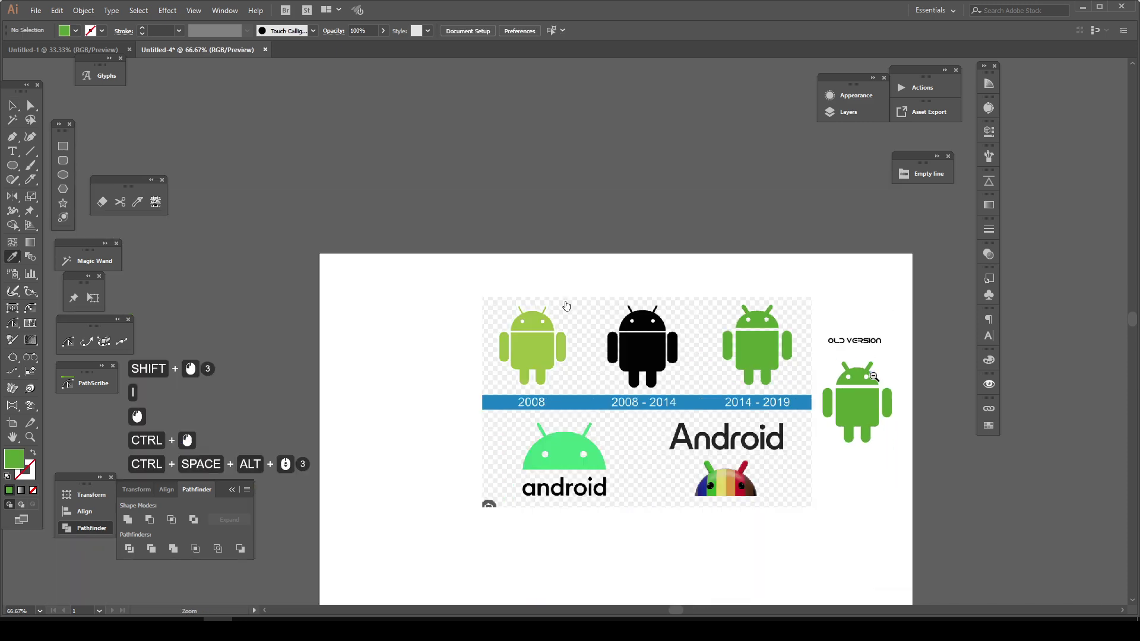
{"action": "left_click_drag", "start_coordinate": [570, 305], "coordinate": [668, 328]}
{"action": "left_click_drag", "start_coordinate": [843, 337], "coordinate": [512, 483]}
{"action": "key", "text": "v"}
{"action": "left_click", "coordinate": [593, 455]}
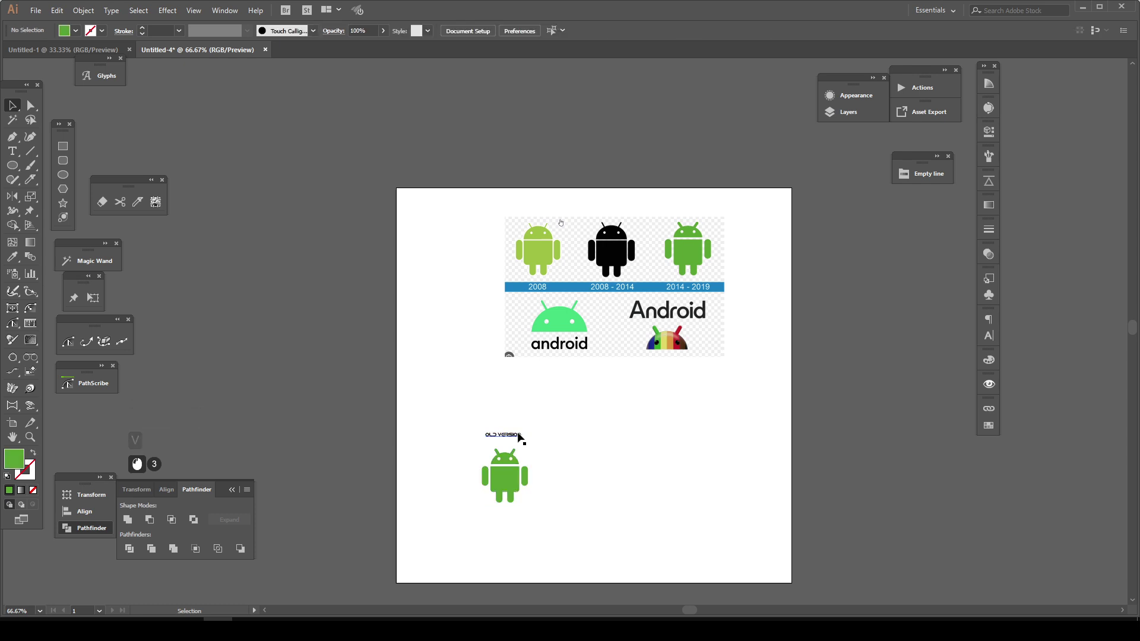
Duplicate the OLD VERSION label below the robot's legs and change the copy's text to "android".
{"action": "key", "text": "ctrl+space"}
{"action": "left_click_drag", "start_coordinate": [455, 404], "coordinate": [576, 535]}
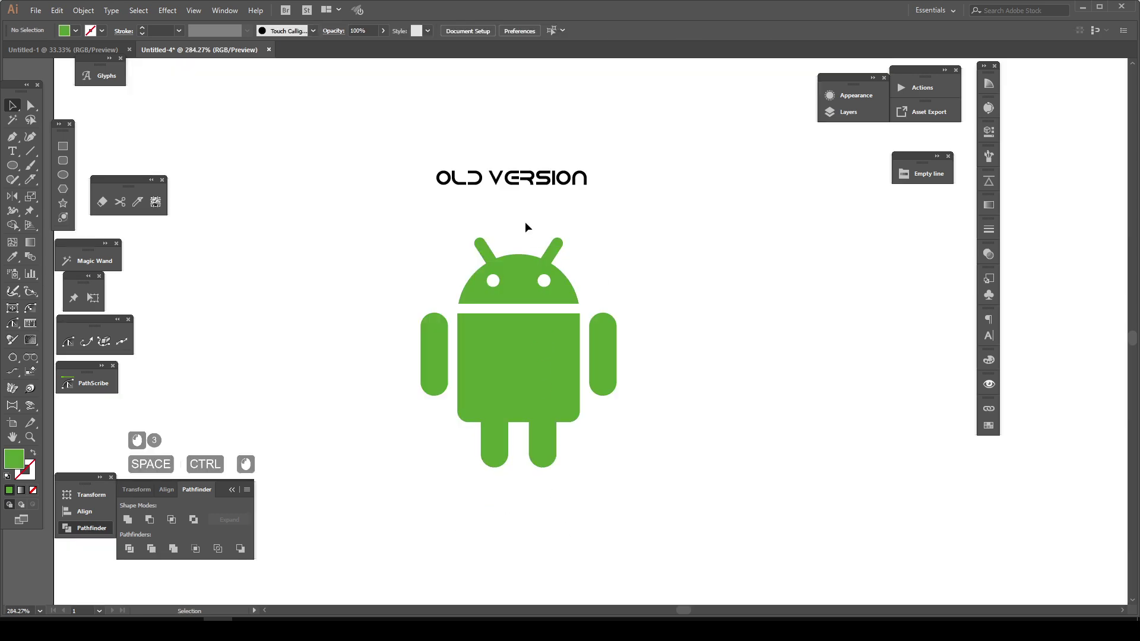
{"action": "left_click_drag", "start_coordinate": [522, 186], "coordinate": [482, 530]}
{"action": "key", "text": "t"}
{"action": "double_click", "coordinate": [469, 526]}
{"action": "key", "text": "ctrl+a"}
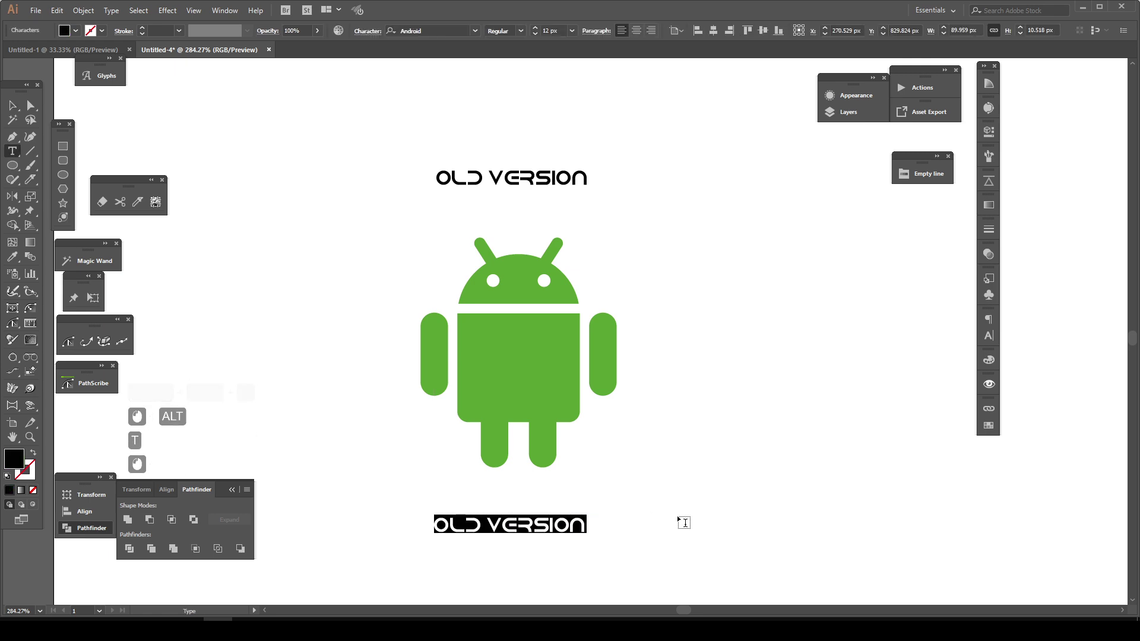
{"action": "type", "text": "android"}
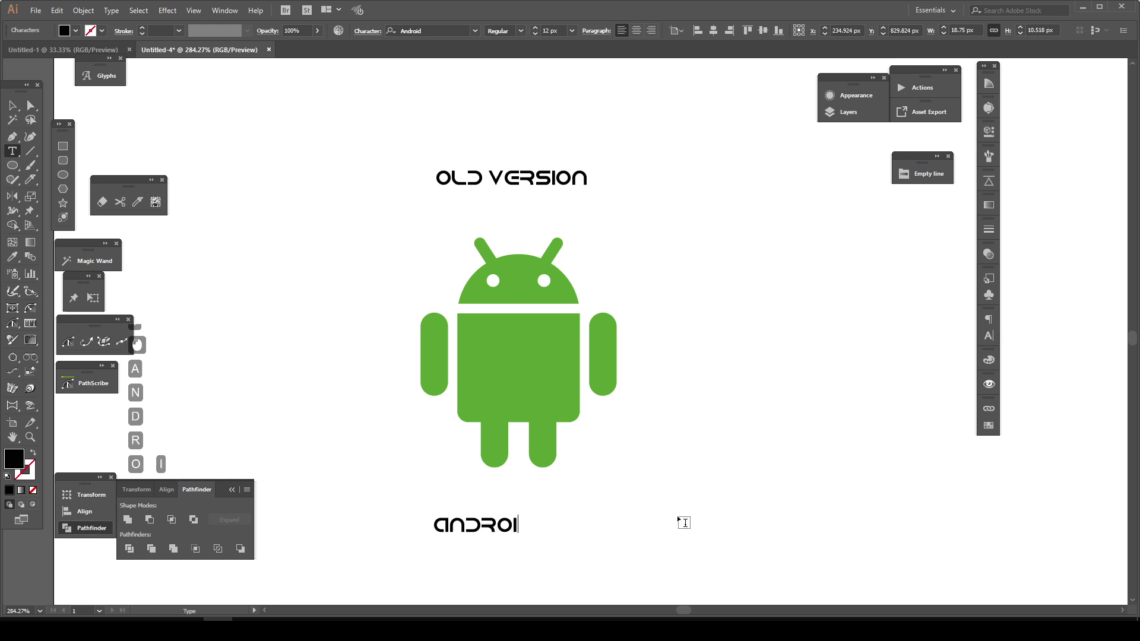
Enlarge the android text proportionally to about 31 px and center it beneath the robot.
{"action": "left_click", "coordinate": [12, 105]}
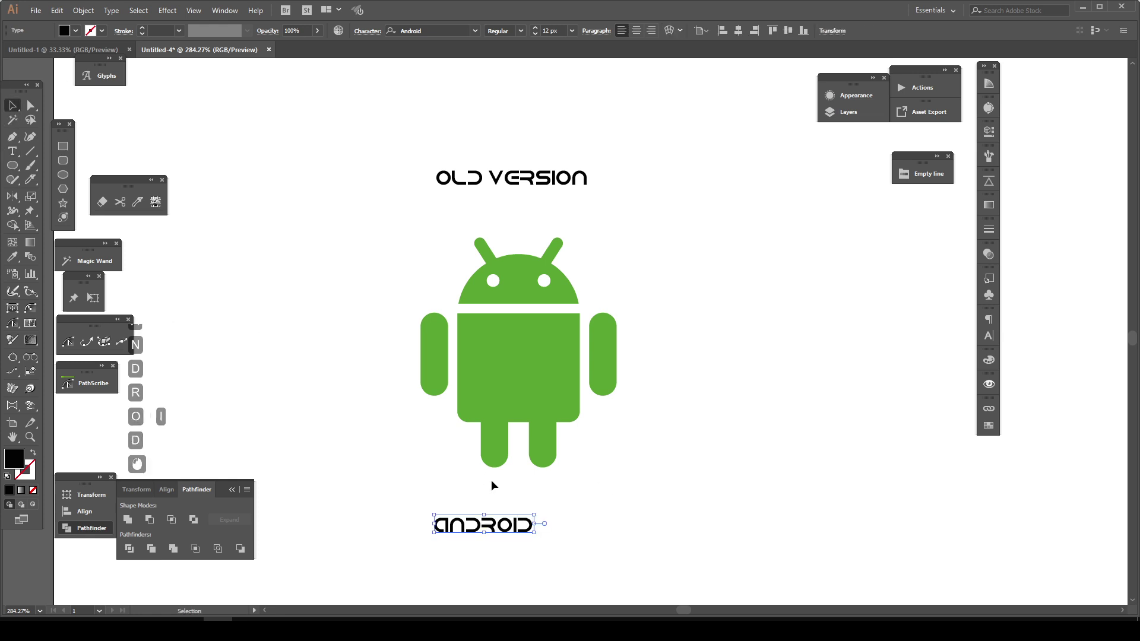
{"action": "left_click_drag", "start_coordinate": [534, 515], "coordinate": [690, 451]}
{"action": "left_click_drag", "start_coordinate": [611, 503], "coordinate": [531, 526]}
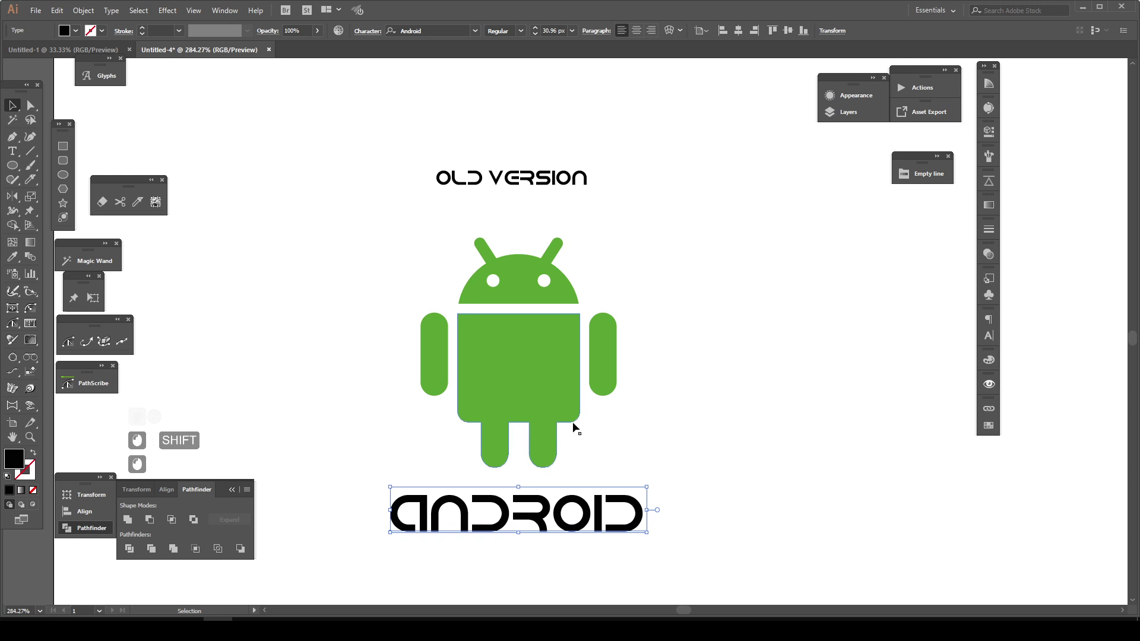
Add the text label "new version" on the blank area beside the light green robot head with the android wordmark.
{"action": "left_click", "coordinate": [679, 346], "text": "ctrl+alt"}
{"action": "left_click", "coordinate": [679, 346], "text": "ctrl+alt"}
{"action": "left_click", "coordinate": [715, 281], "text": "ctrl+alt"}
{"action": "left_click", "coordinate": [715, 281], "text": "ctrl+alt"}
{"action": "left_click_drag", "start_coordinate": [716, 281], "coordinate": [582, 358]}
{"action": "left_click_drag", "start_coordinate": [517, 205], "coordinate": [631, 384]}
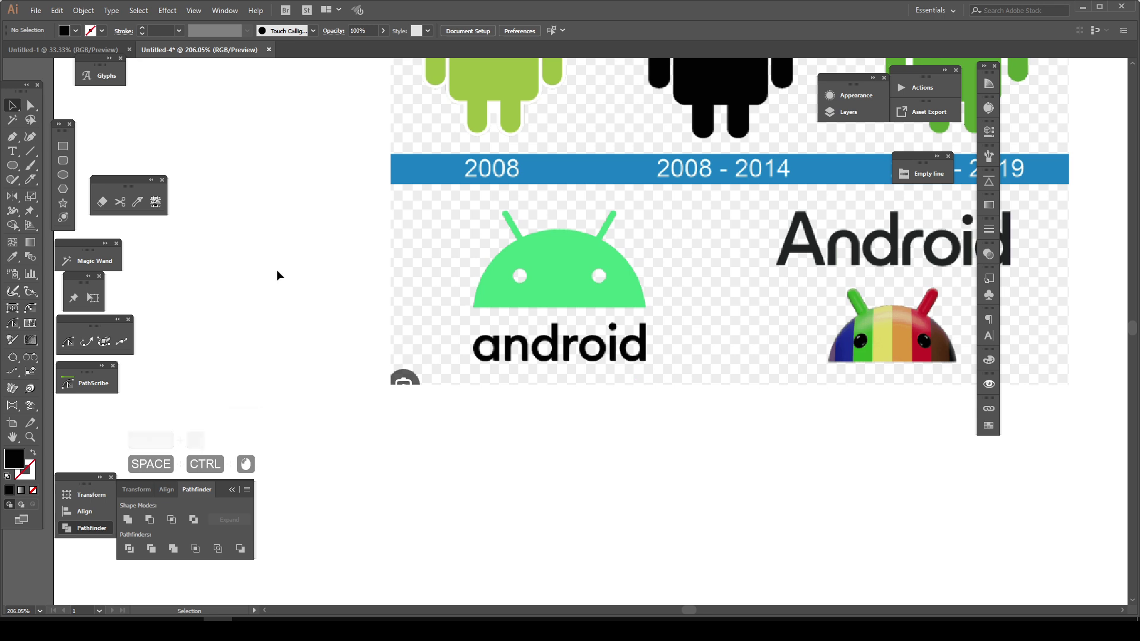
{"action": "key", "text": "t"}
{"action": "left_click", "coordinate": [253, 267]}
{"action": "type", "text": "ne"}
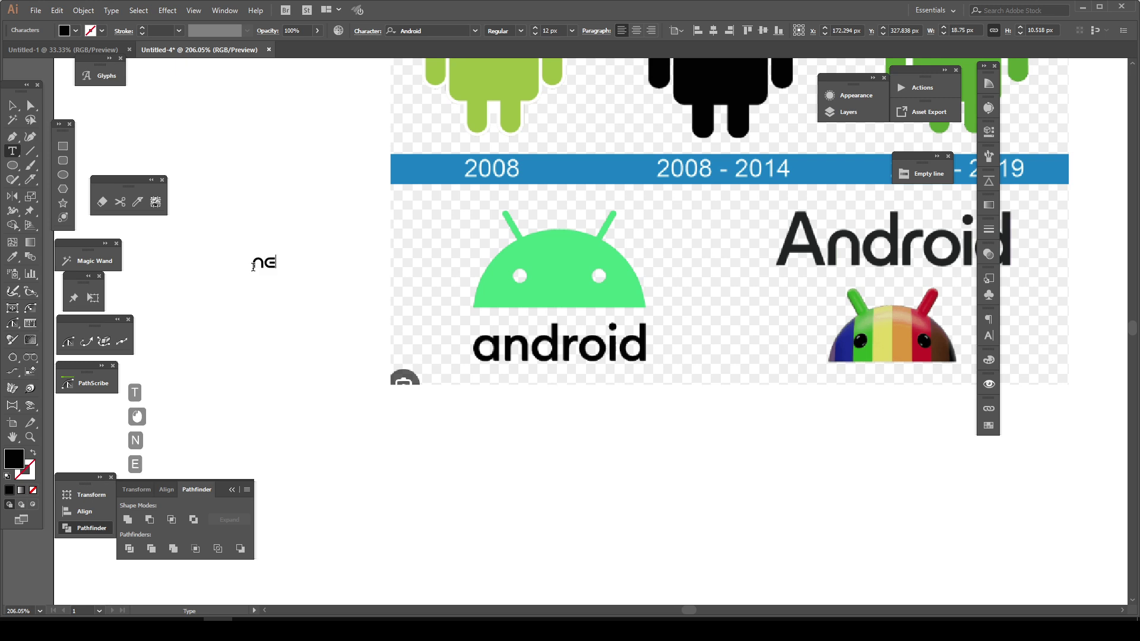
{"action": "type", "text": "w version"}
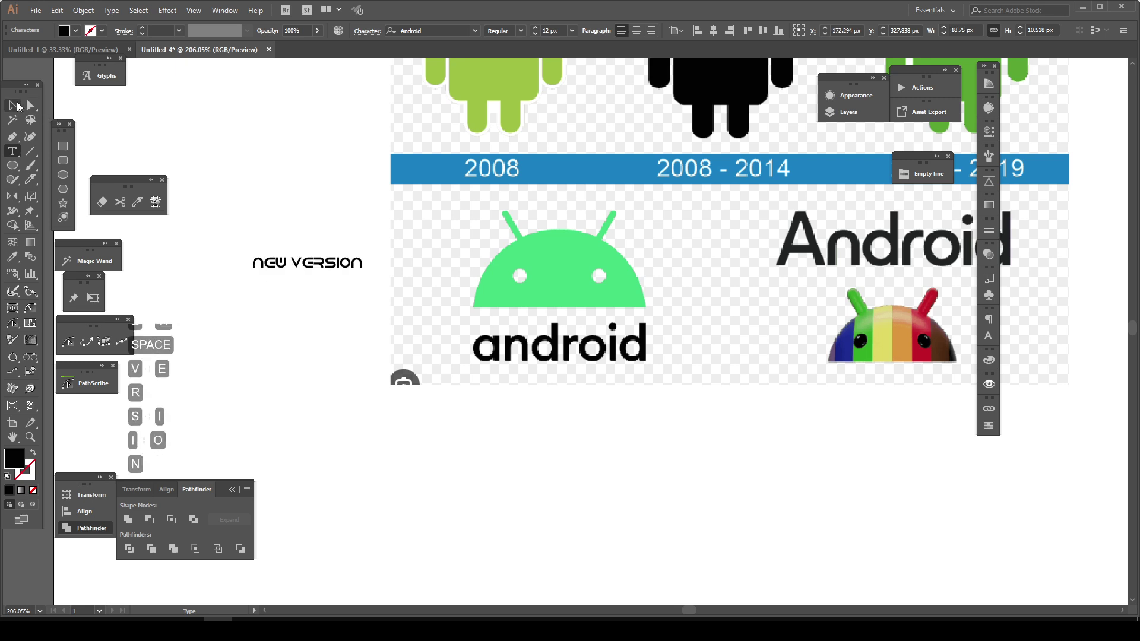
{"action": "left_click", "coordinate": [18, 106]}
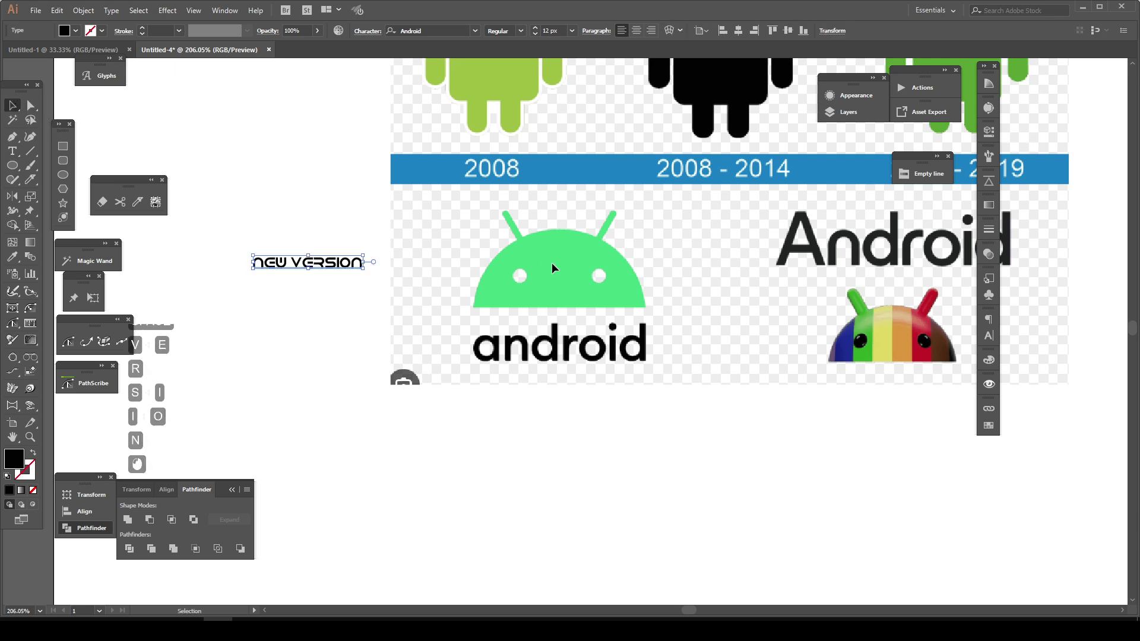
Draw a circle about 140.7 px wide matching the light green head's dome and give it a black stroke without fill.
{"action": "left_click", "coordinate": [555, 268]}
{"action": "key", "text": "l"}
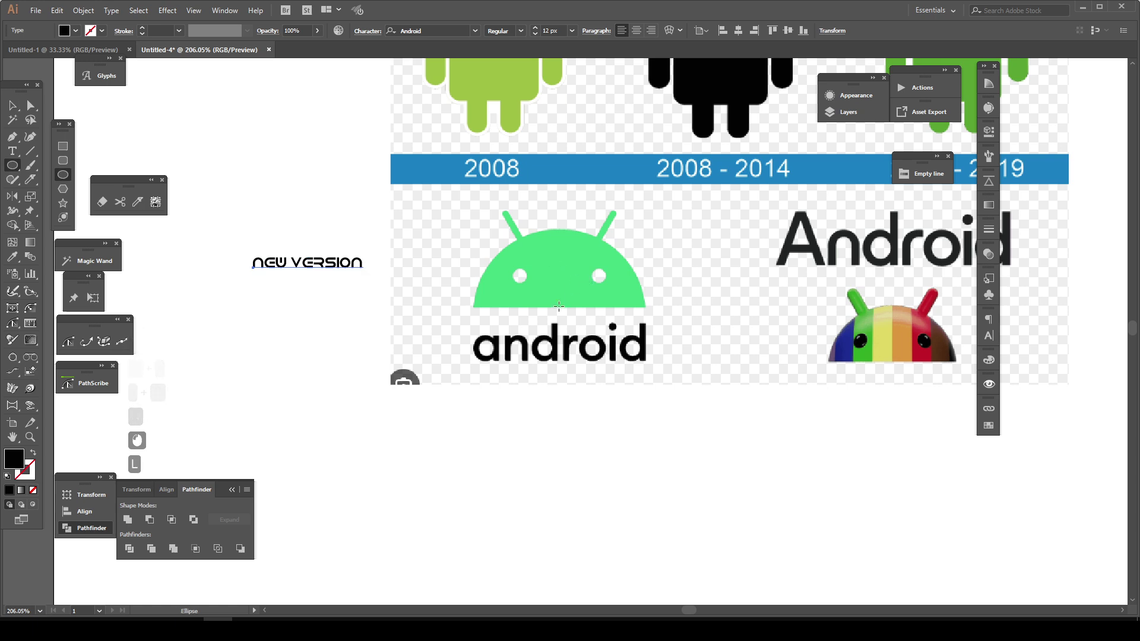
{"action": "left_click_drag", "start_coordinate": [558, 307], "coordinate": [624, 402]}
{"action": "key", "text": "alt+space"}
{"action": "key", "text": "x"}
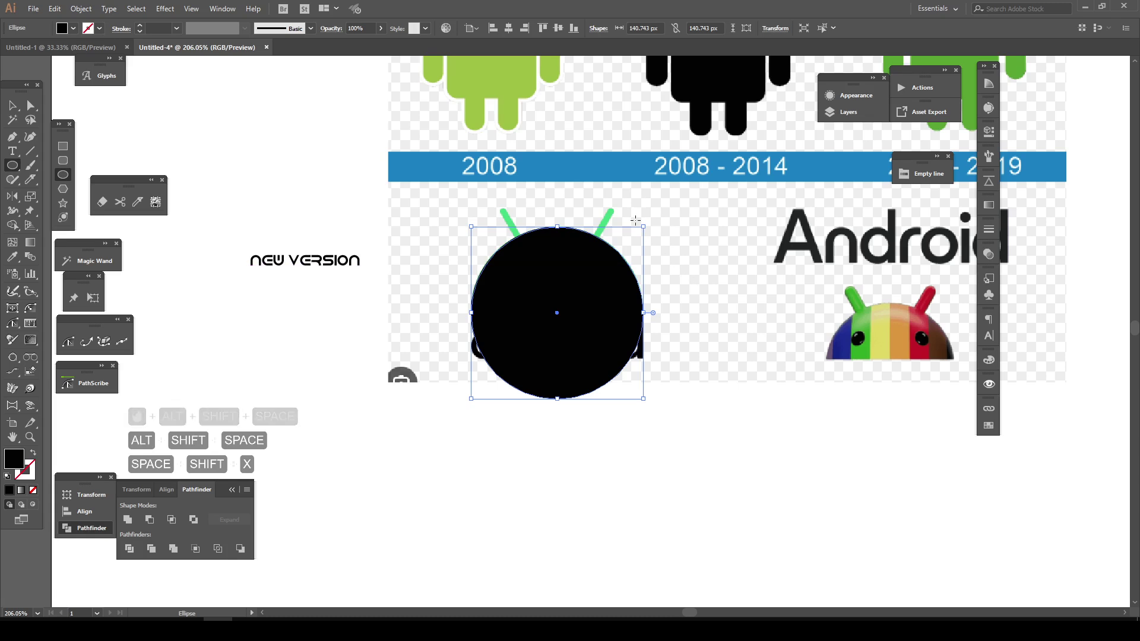
{"action": "key", "text": "v"}
{"action": "left_click", "coordinate": [646, 265]}
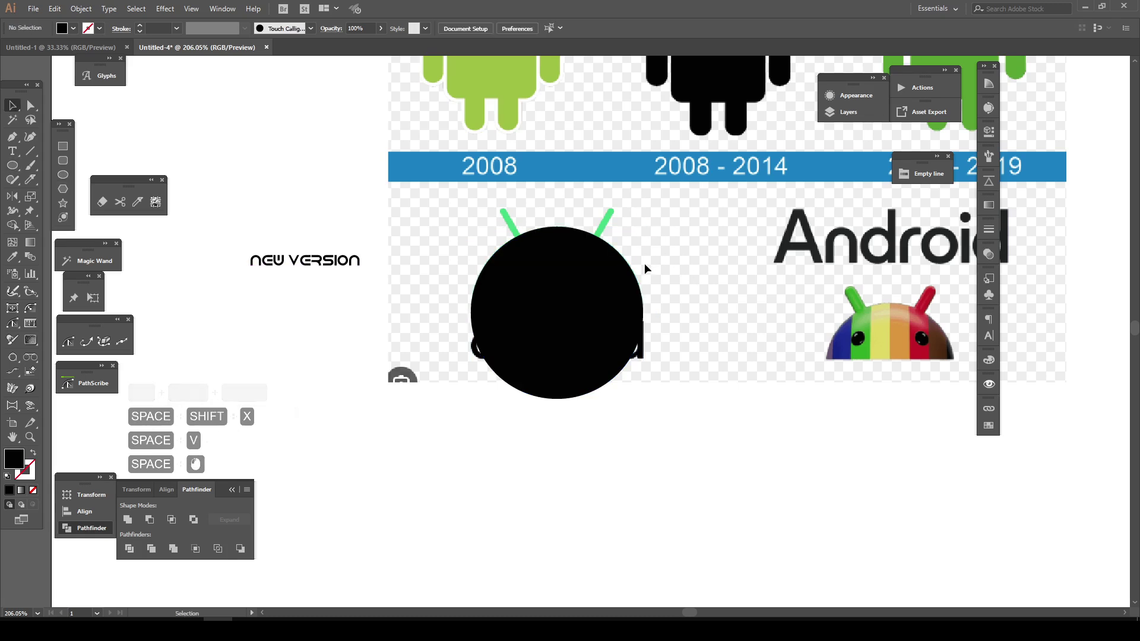
{"action": "left_click", "coordinate": [607, 285]}
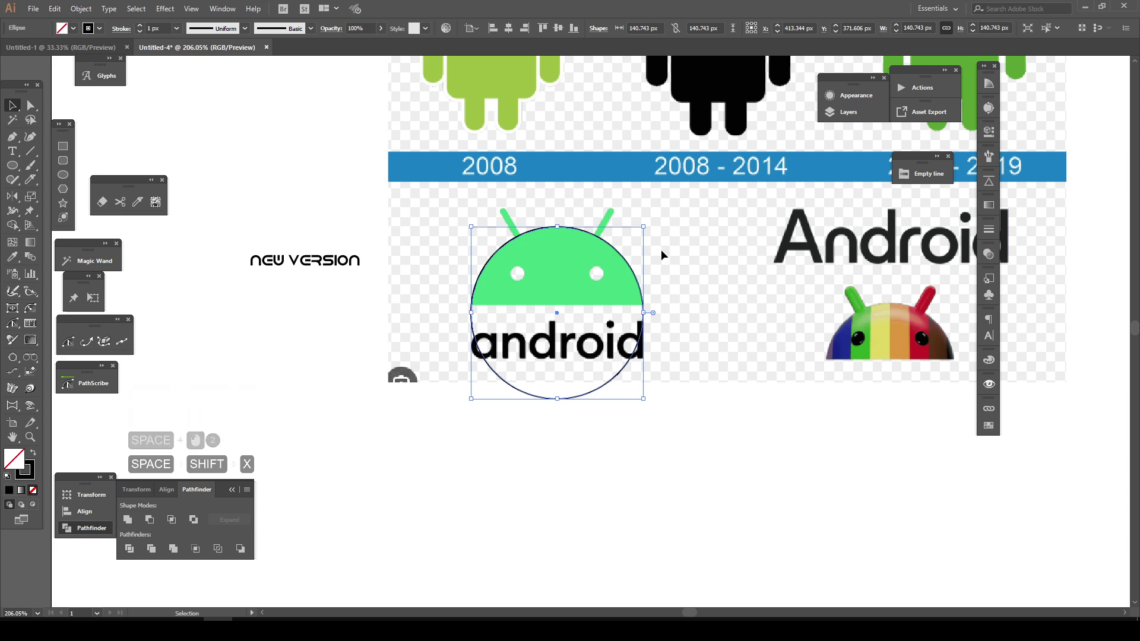
Draw a narrow upright rectangle about 5 × 42.6 px beside the light green head's left antenna.
{"action": "key", "text": "m"}
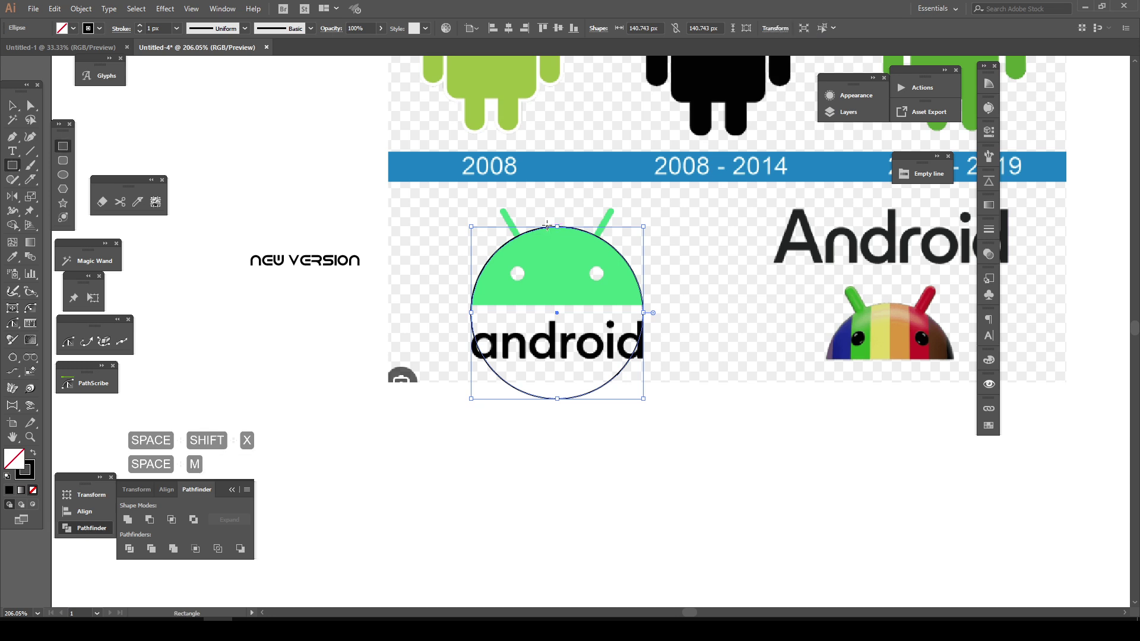
{"action": "left_click_drag", "start_coordinate": [478, 170], "coordinate": [656, 406]}
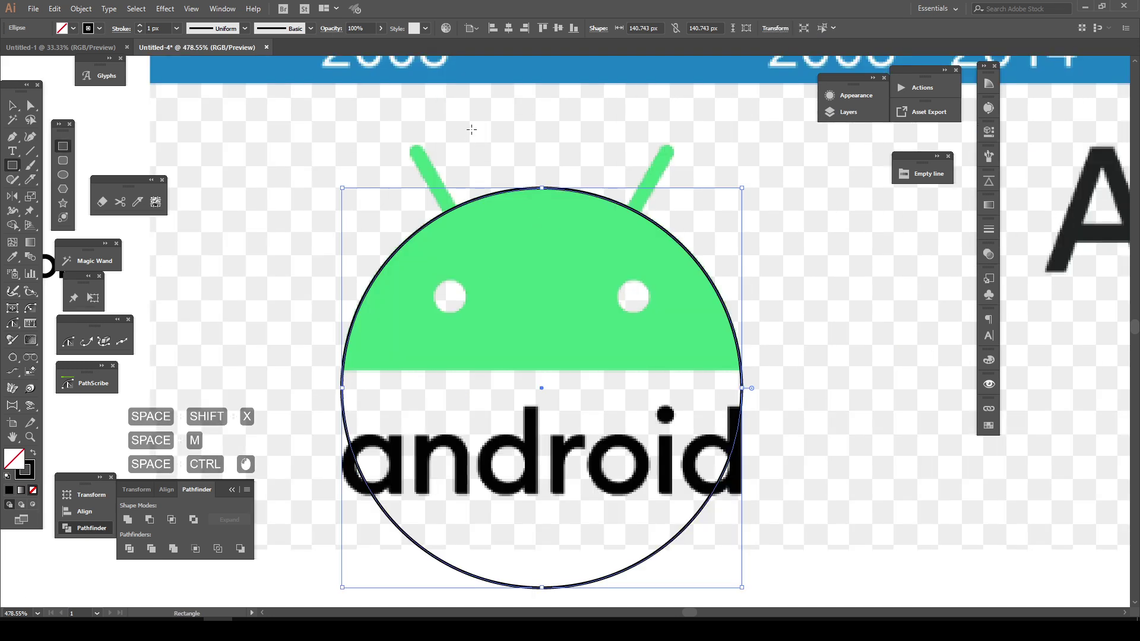
{"action": "left_click_drag", "start_coordinate": [472, 130], "coordinate": [483, 244]}
Round the rectangle's upper end, then tilt and position it over the light green head's left antenna.
{"action": "key", "text": "a"}
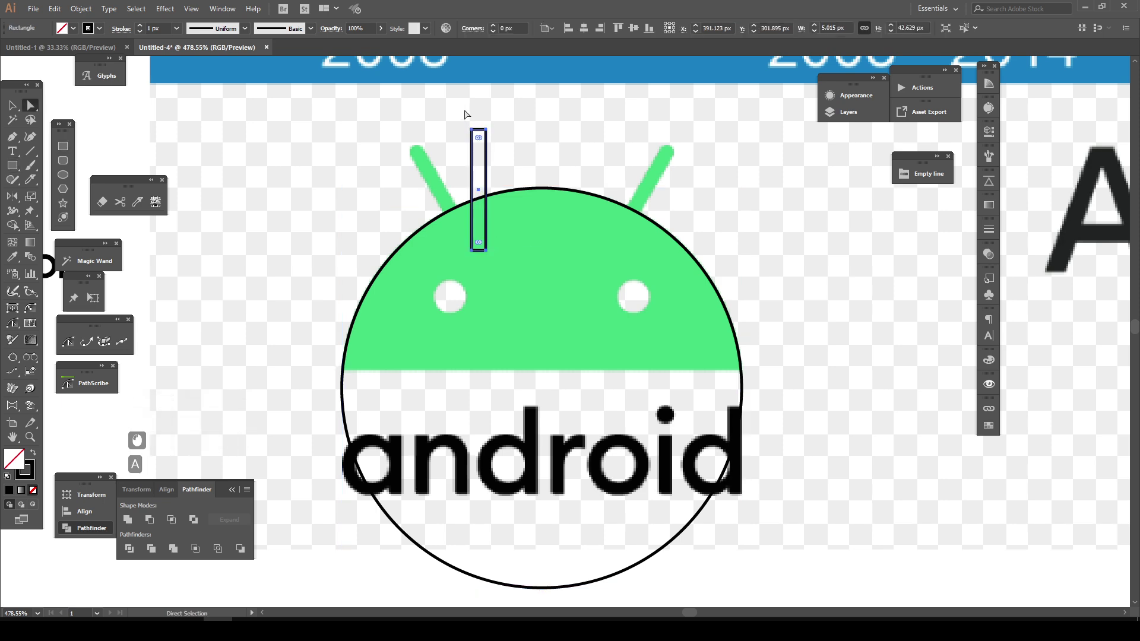
{"action": "left_click", "coordinate": [486, 130]}
{"action": "left_click_drag", "start_coordinate": [481, 158], "coordinate": [438, 181]}
{"action": "key", "text": "v"}
{"action": "key", "text": "ctrl"}
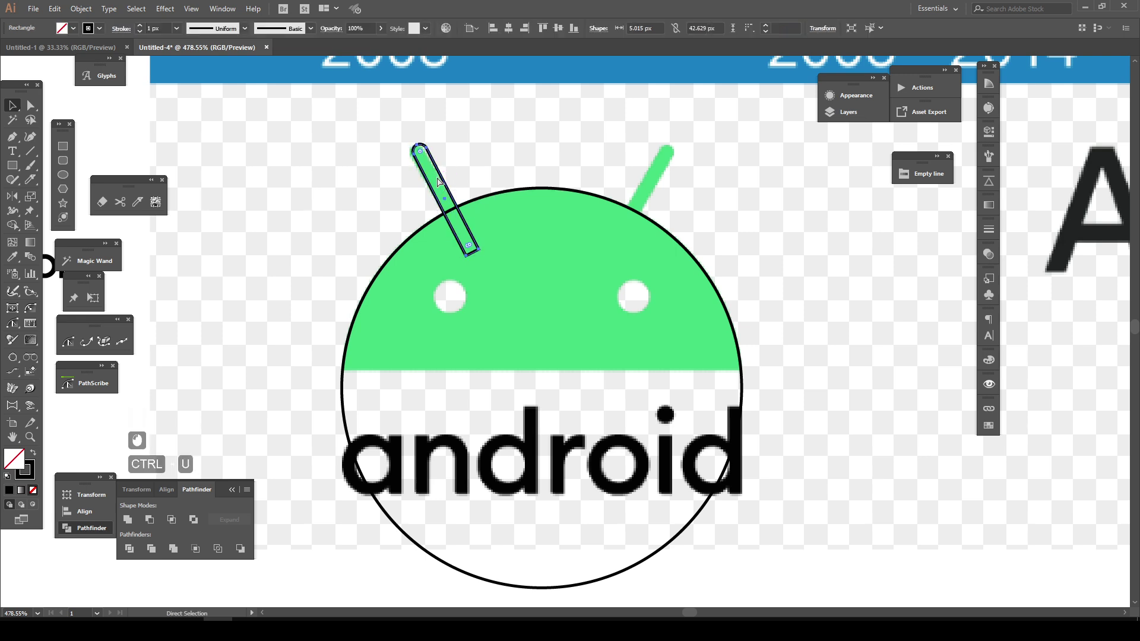
{"action": "left_click", "coordinate": [482, 255]}
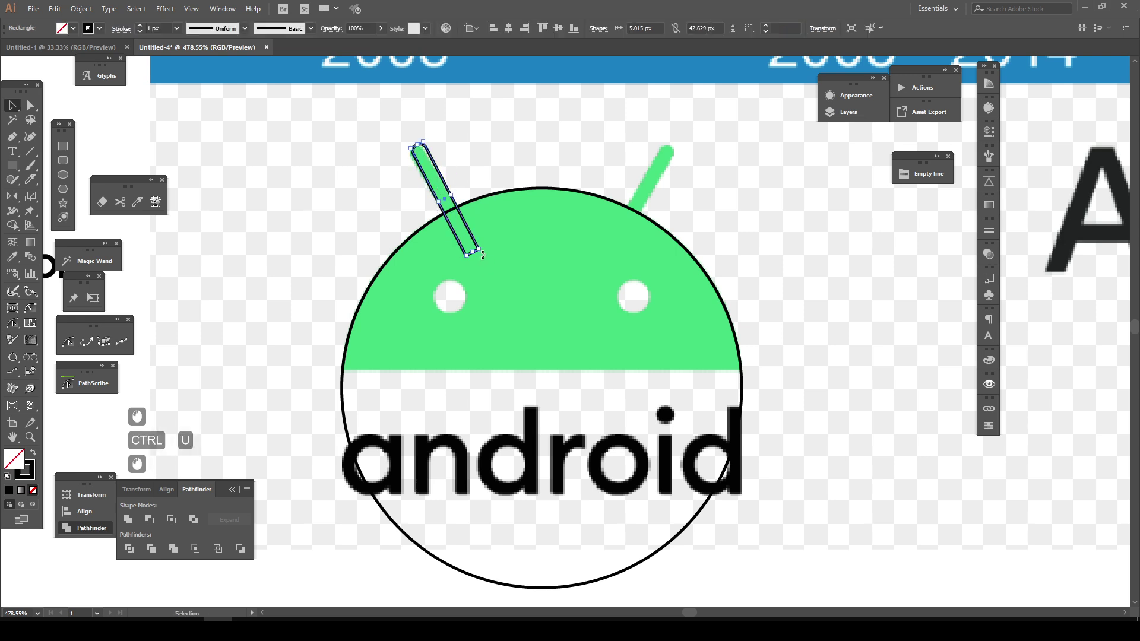
{"action": "left_click_drag", "start_coordinate": [483, 256], "coordinate": [484, 256]}
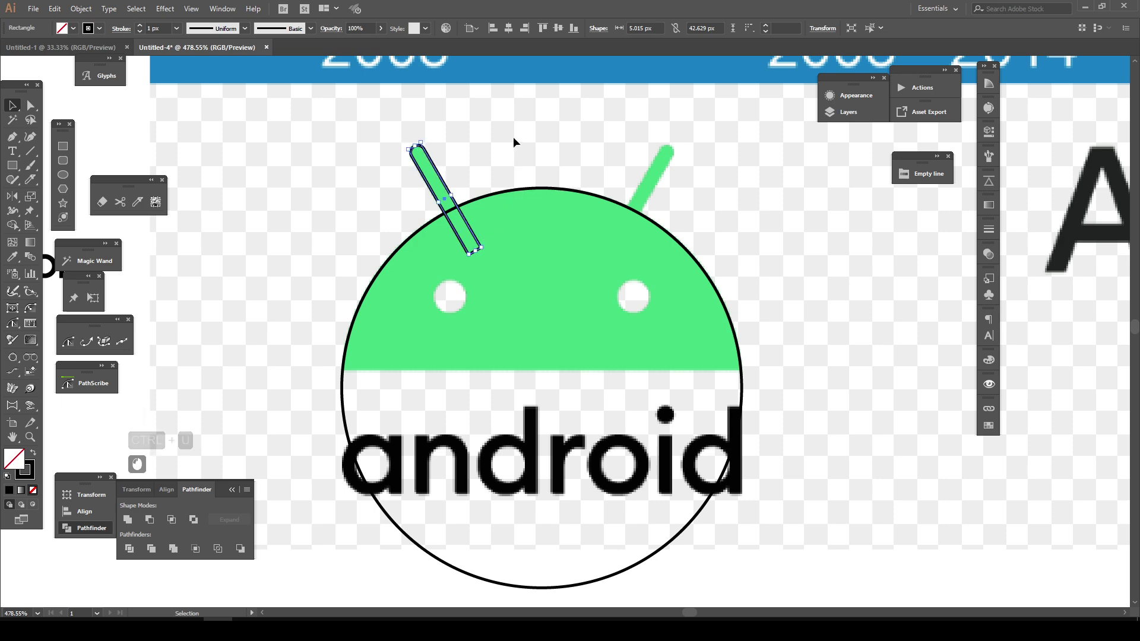
{"action": "left_click", "coordinate": [513, 138]}
Draw a circle about 12.12 px wide over the light green head's left eye.
{"action": "key", "text": "o"}
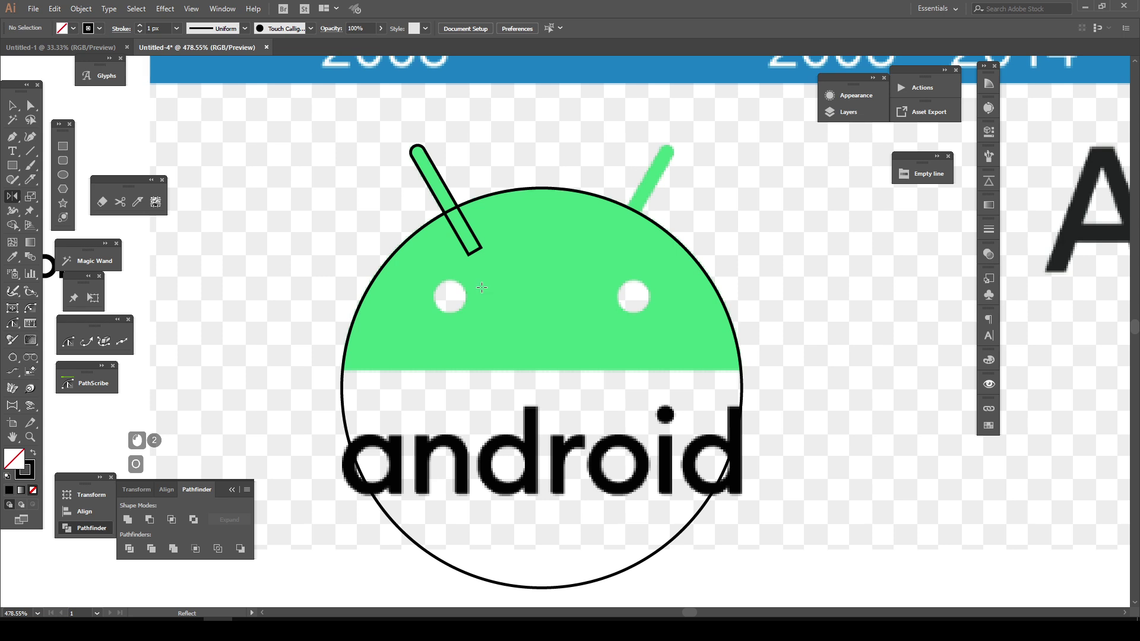
{"action": "key", "text": "l"}
{"action": "left_click_drag", "start_coordinate": [450, 297], "coordinate": [457, 314]}
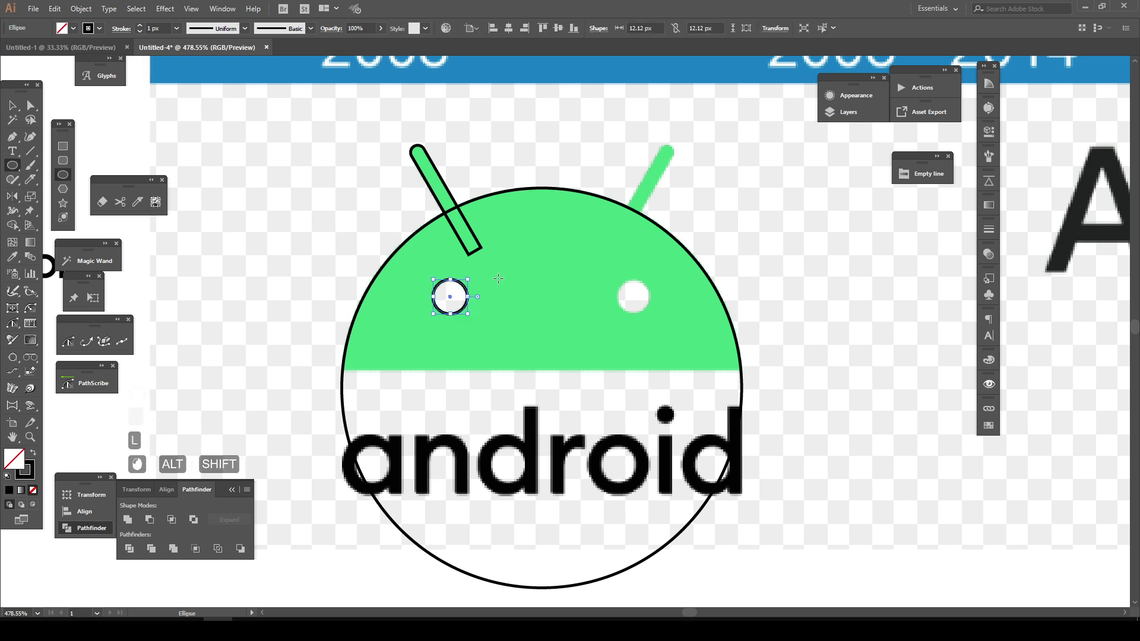
Reflect a copy of the left antenna and eye outlines across a vertical axis through the dome circle's top anchor.
{"action": "left_click", "coordinate": [14, 106]}
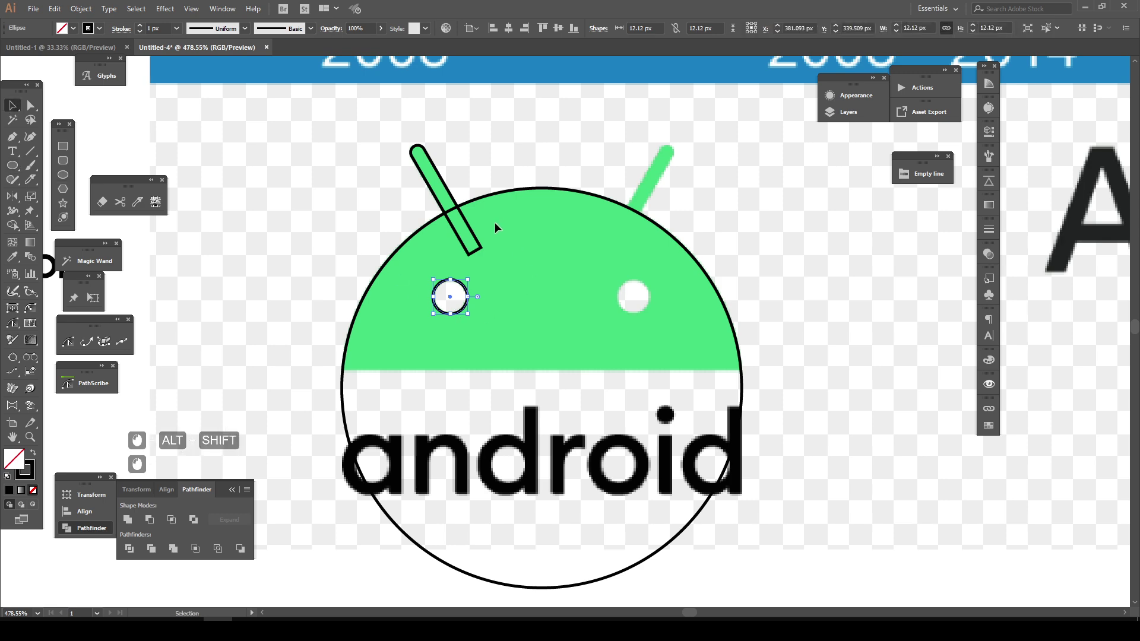
{"action": "left_click_drag", "start_coordinate": [390, 128], "coordinate": [473, 179]}
{"action": "key", "text": "ctrl"}
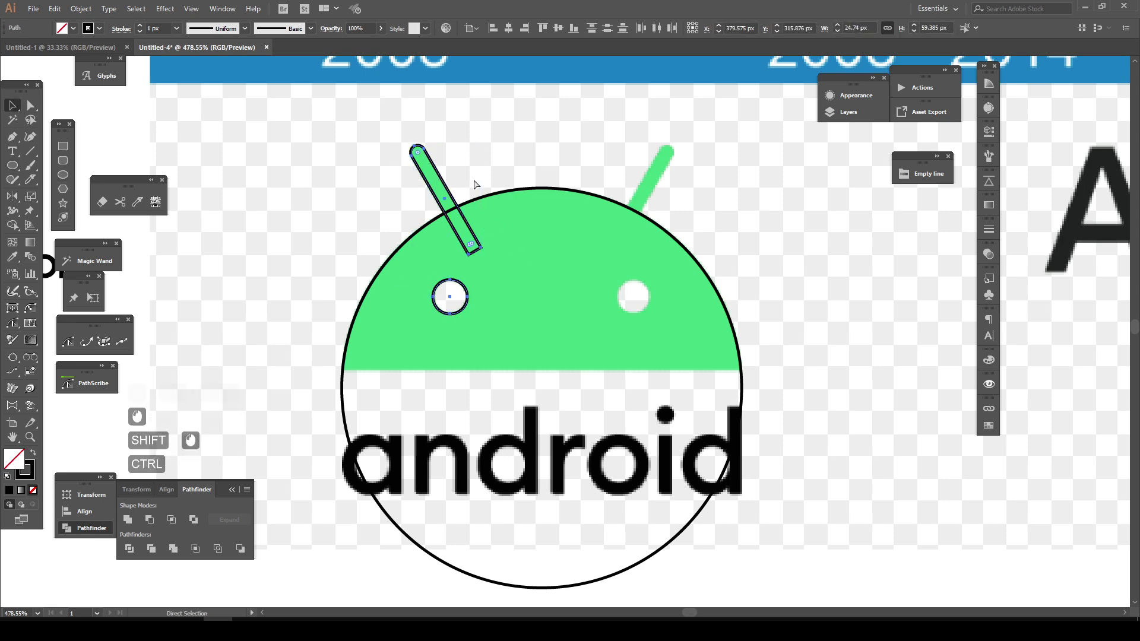
{"action": "key", "text": "ctrl+u"}
{"action": "key", "text": "o"}
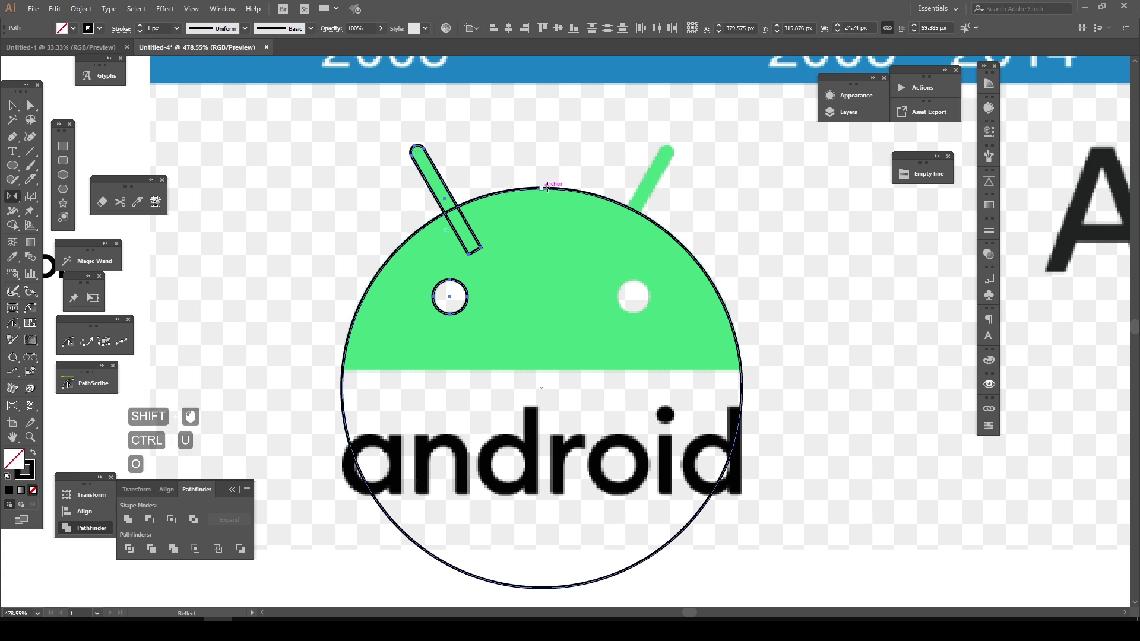
{"action": "left_click", "coordinate": [543, 188], "text": "alt"}
{"action": "left_click", "coordinate": [684, 352]}
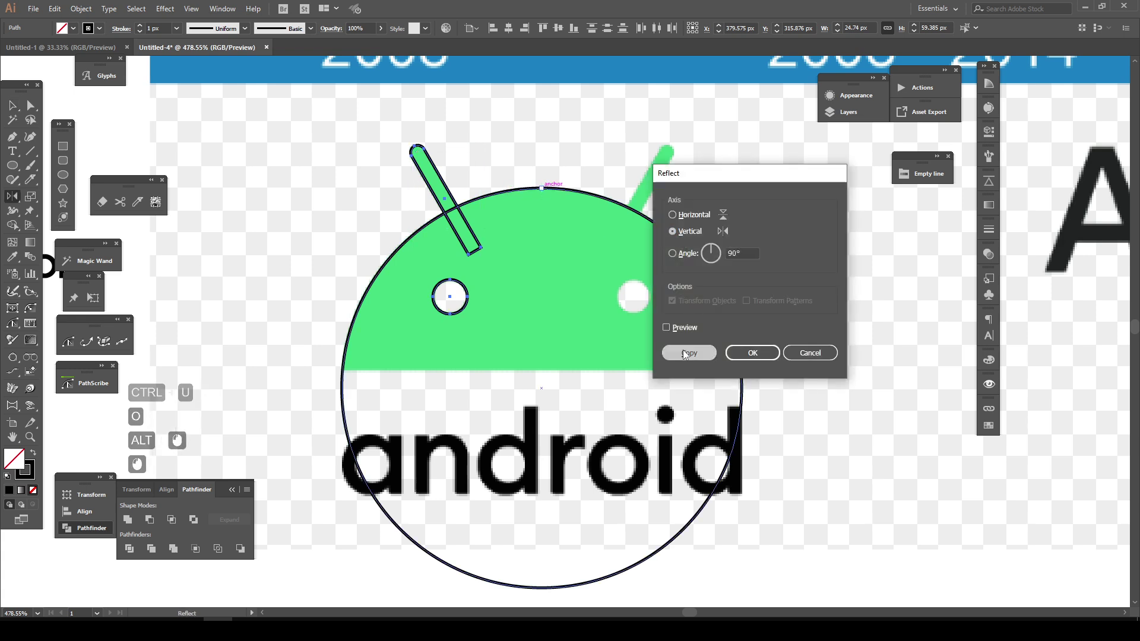
Erase the part of the large circle below the green head's flat lower edge.
{"action": "left_click", "coordinate": [12, 105]}
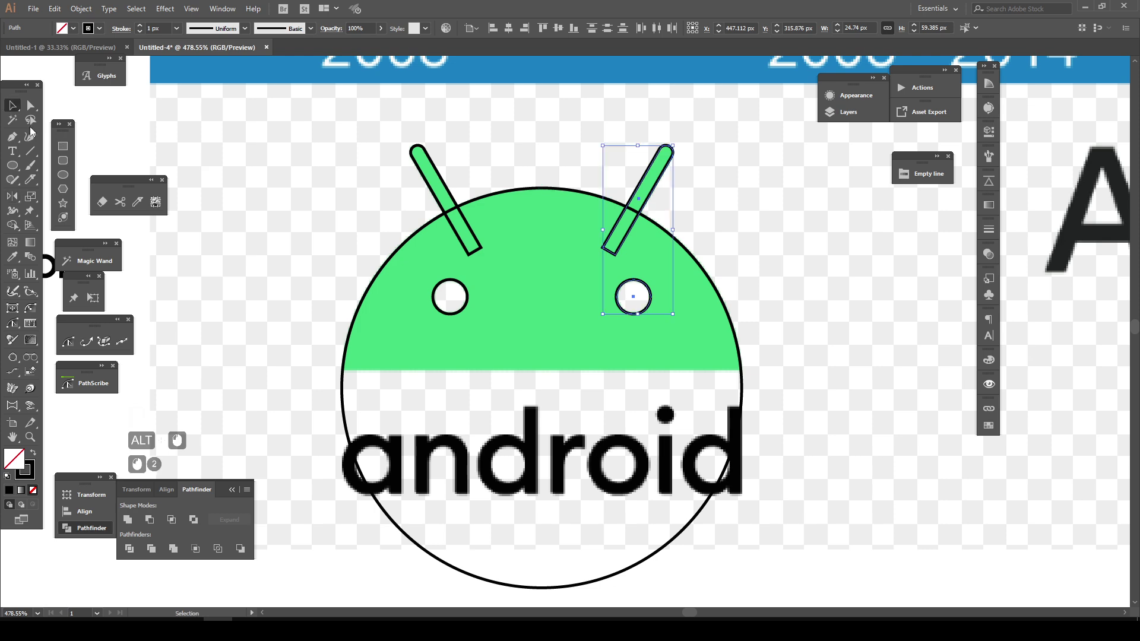
{"action": "left_click_drag", "start_coordinate": [343, 267], "coordinate": [371, 305]}
{"action": "left_click", "coordinate": [102, 202]}
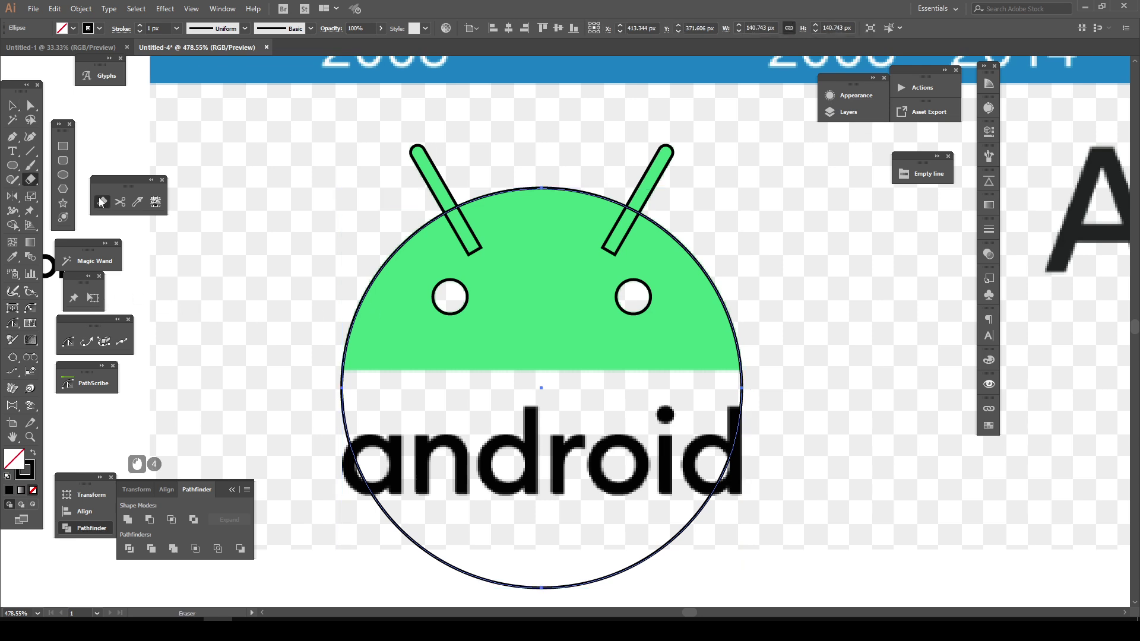
{"action": "mouse_move", "coordinate": [732, 578]}
{"action": "left_mouse_down"}
{"action": "mouse_move", "coordinate": [390, 463]}
{"action": "mouse_move", "coordinate": [305, 371]}
{"action": "left_mouse_up"}
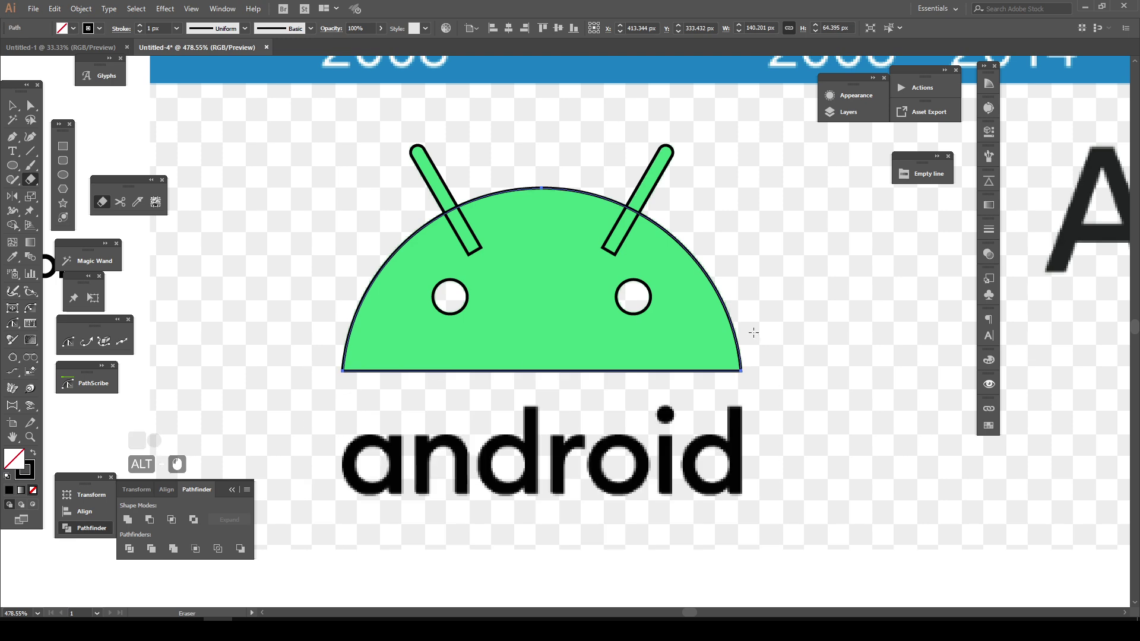
Unite the two antenna outlines with the dome outline into a single shape.
{"action": "left_click", "coordinate": [14, 108]}
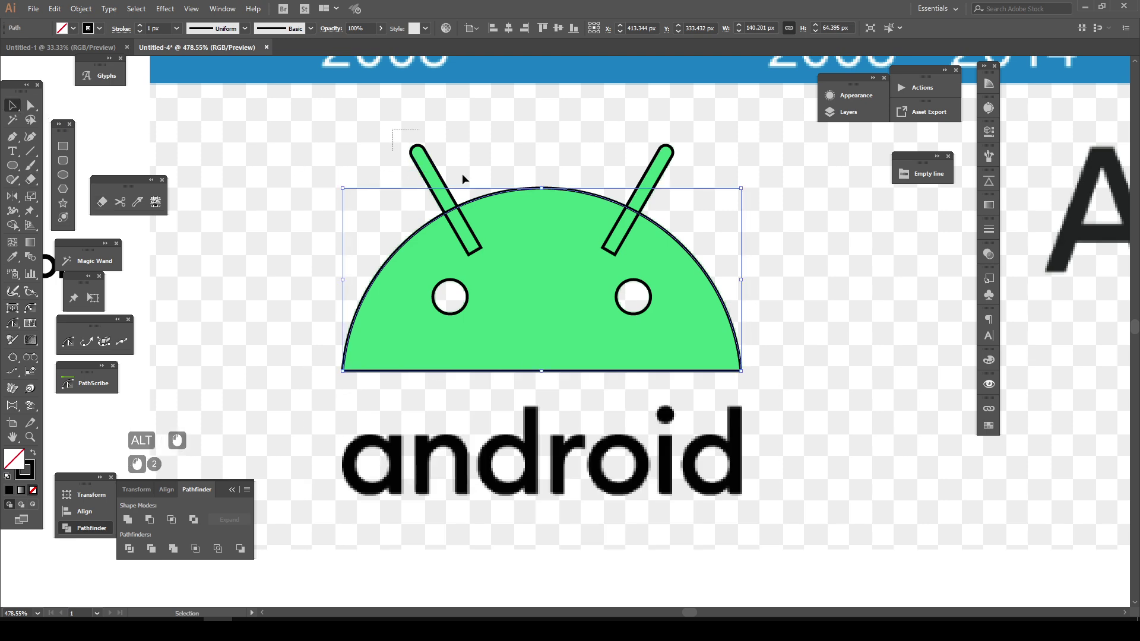
{"action": "left_click", "coordinate": [655, 237]}
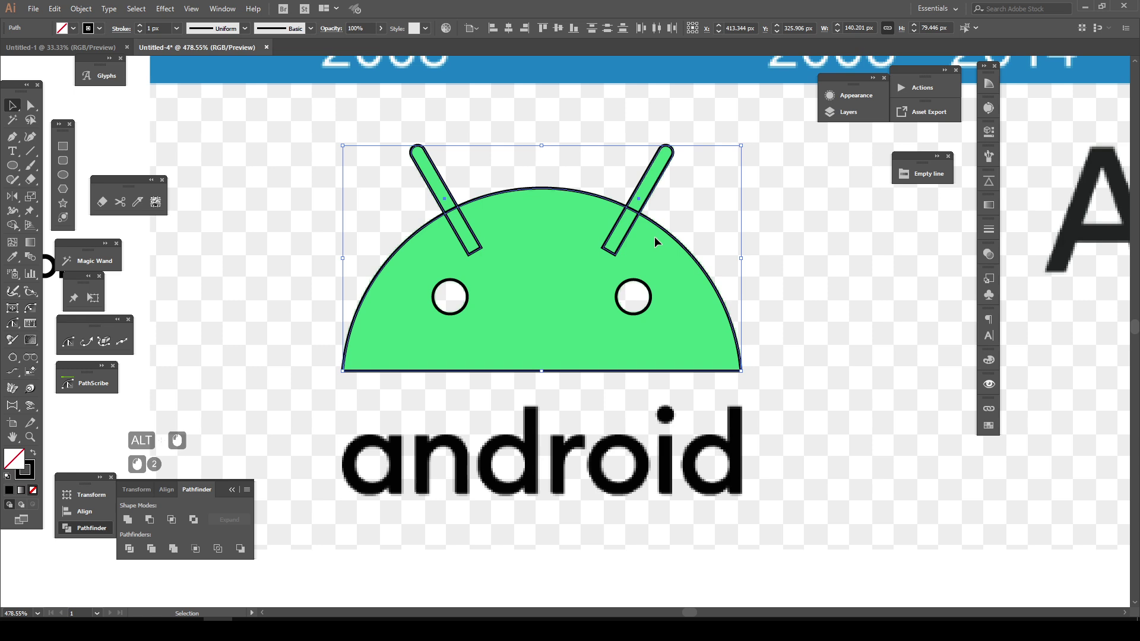
{"action": "left_click", "coordinate": [128, 519]}
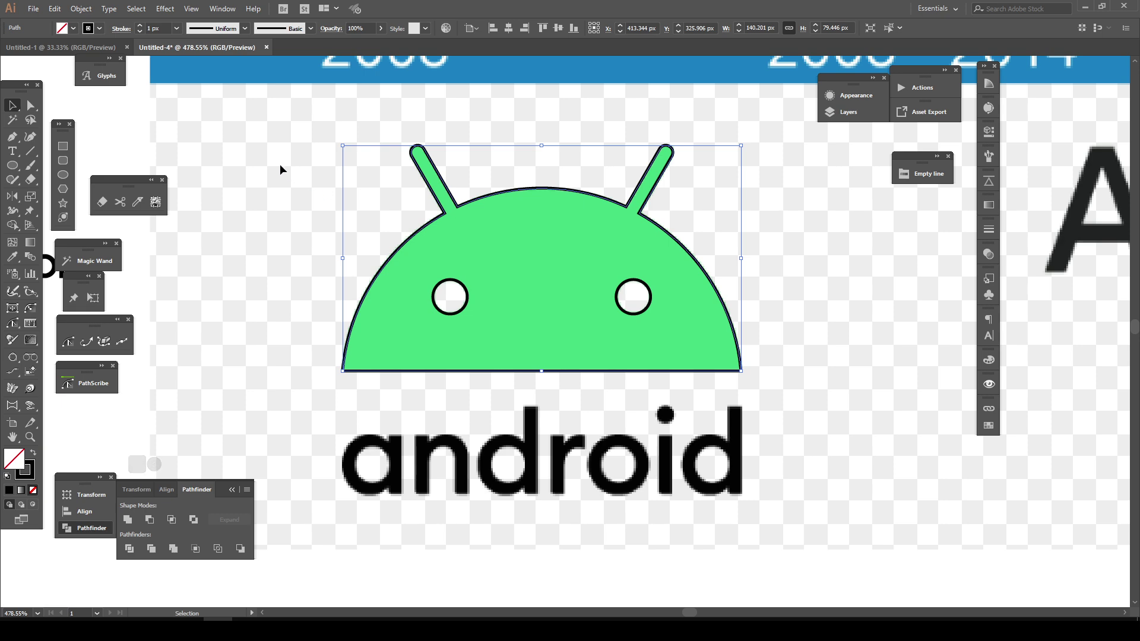
Cut both eye circles out of the head with the Shape Builder and swap its black stroke to a black fill.
{"action": "left_click_drag", "start_coordinate": [279, 165], "coordinate": [749, 391]}
{"action": "key", "text": "shift+m"}
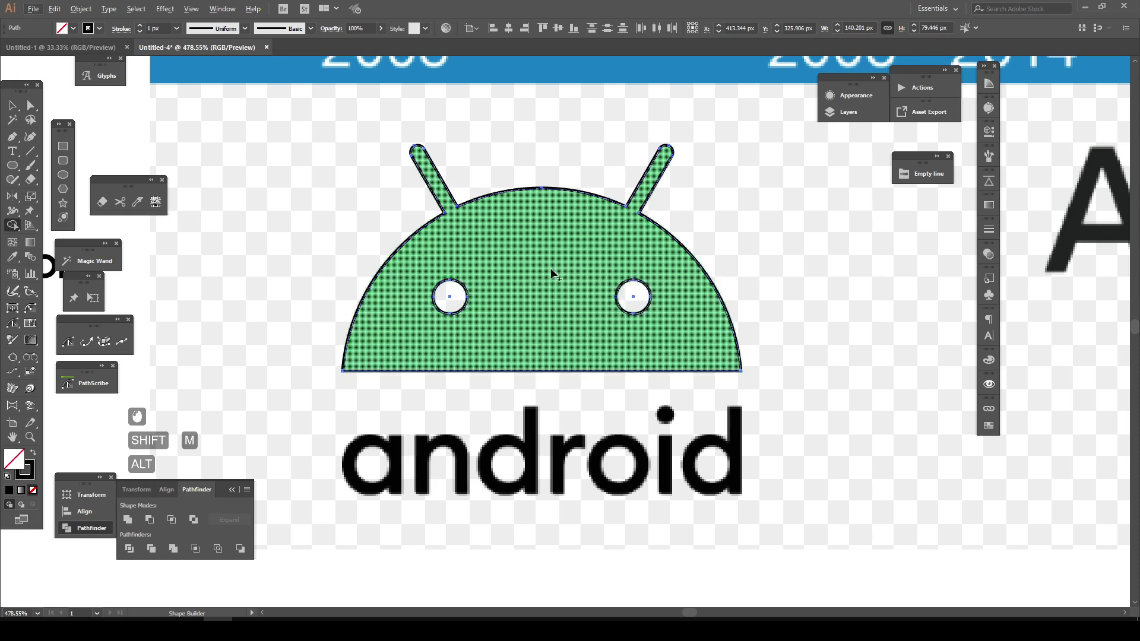
{"action": "key", "text": "shift+x"}
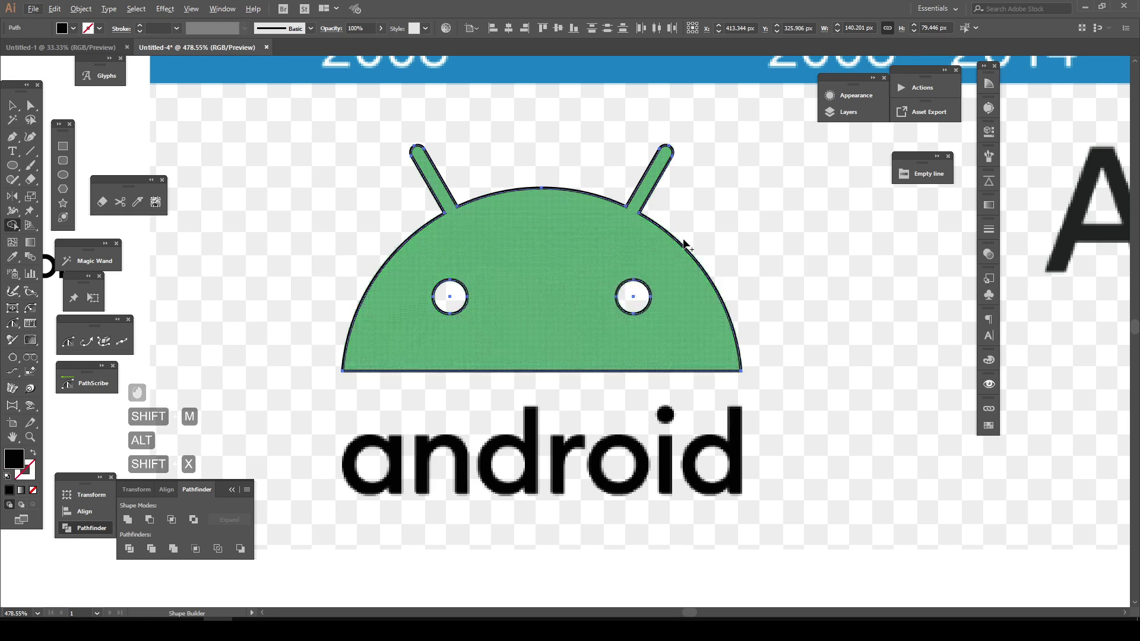
{"action": "left_click", "coordinate": [636, 299], "text": "alt"}
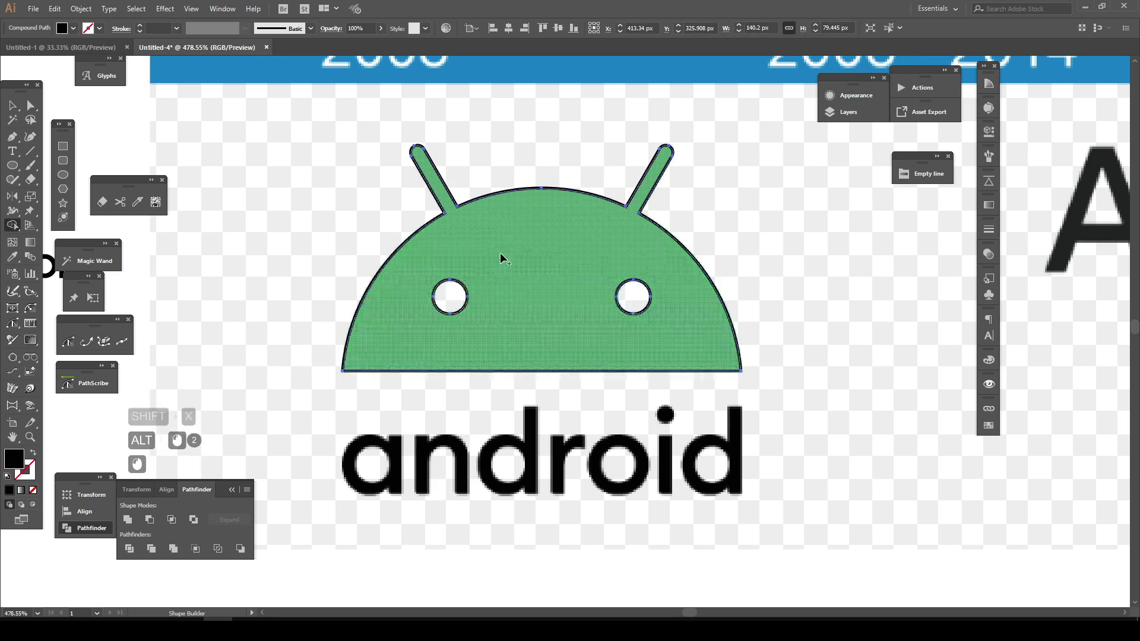
{"action": "left_click", "coordinate": [522, 255]}
{"action": "key", "text": "a"}
{"action": "left_click", "coordinate": [741, 199]}
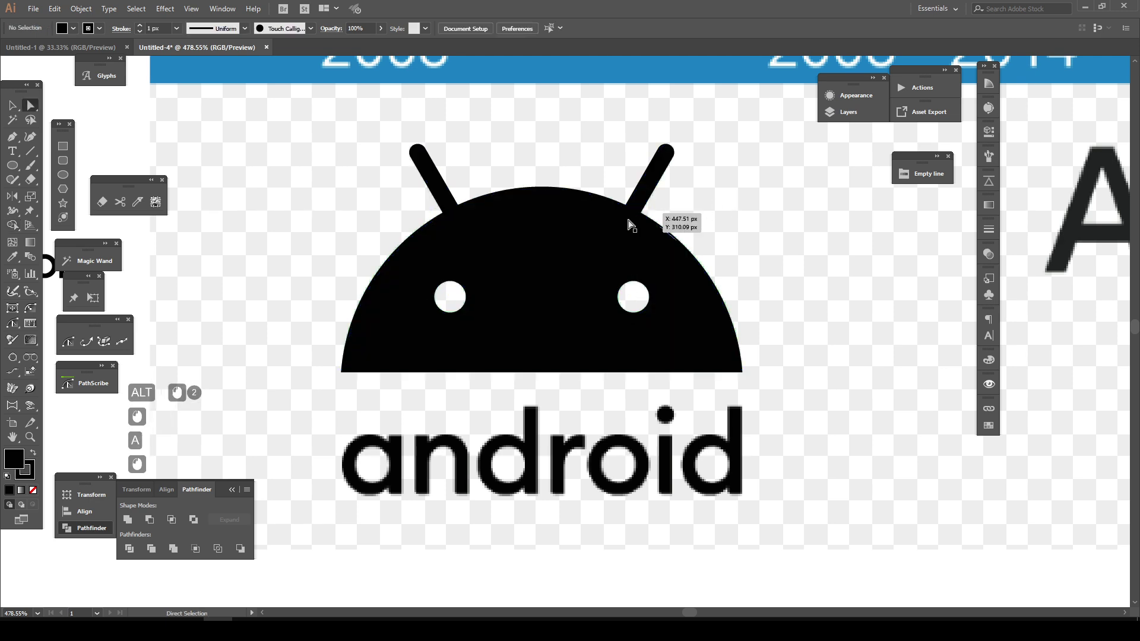
Move the black head to the blank area below the reference image and recolour it with the reference head's light green.
{"action": "left_click", "coordinate": [583, 247]}
{"action": "left_click", "coordinate": [614, 323], "text": "ctrl+alt"}
{"action": "left_click", "coordinate": [617, 328], "text": "ctrl+alt"}
{"action": "left_click", "coordinate": [617, 328], "text": "ctrl+alt"}
{"action": "left_click", "coordinate": [617, 328], "text": "ctrl+alt"}
{"action": "left_click", "coordinate": [617, 327], "text": "ctrl+alt"}
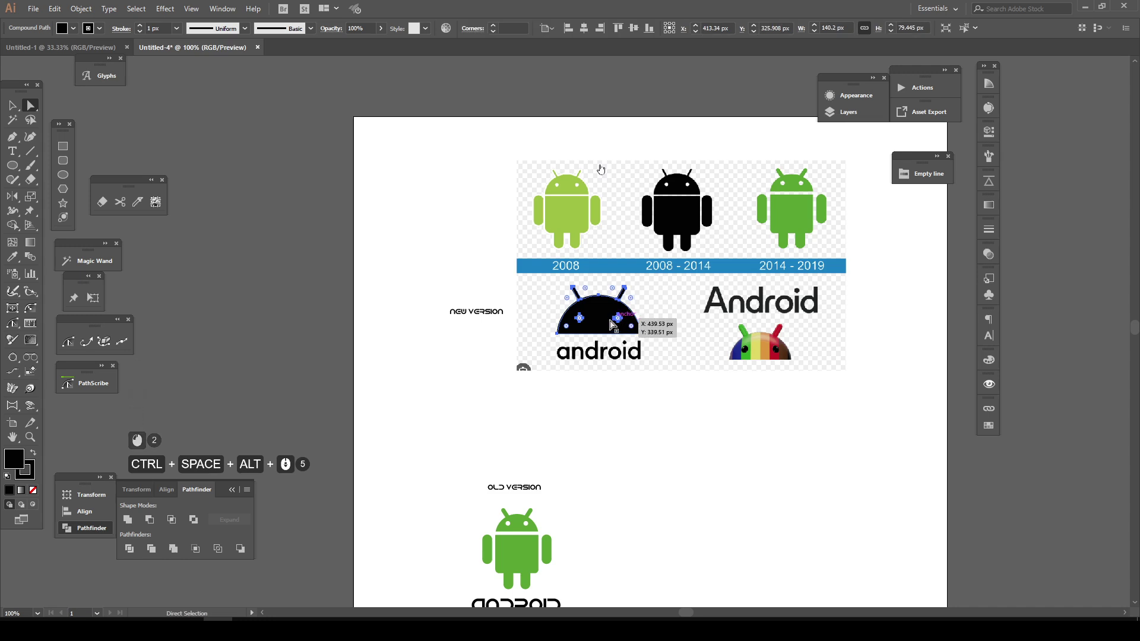
{"action": "left_click_drag", "start_coordinate": [613, 324], "coordinate": [636, 448]}
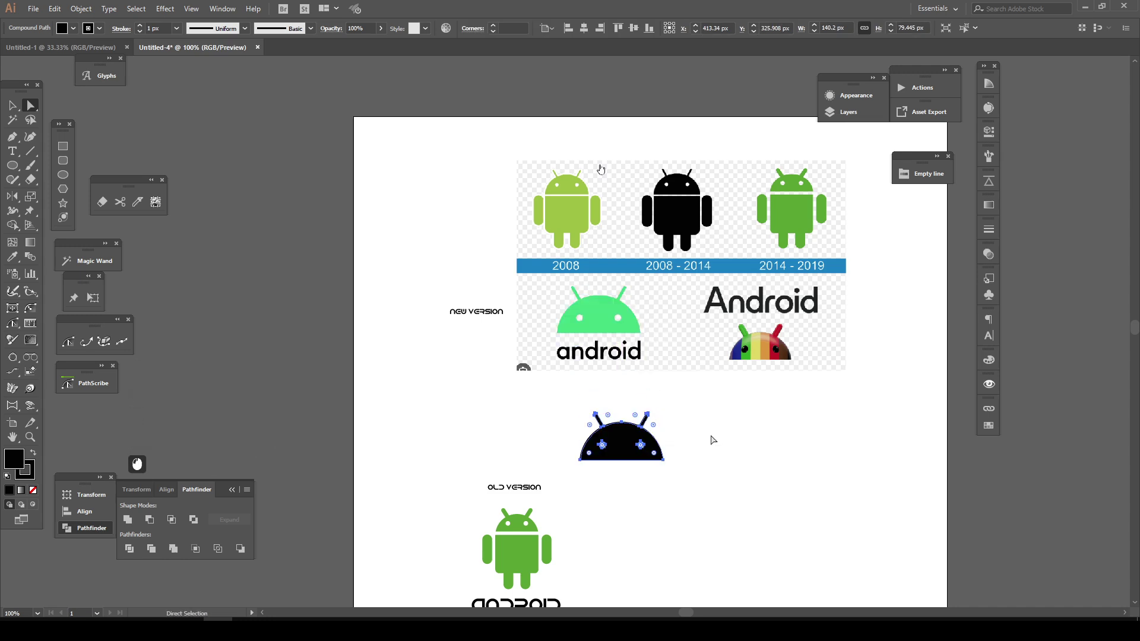
{"action": "key", "text": "i"}
{"action": "left_click", "coordinate": [599, 307]}
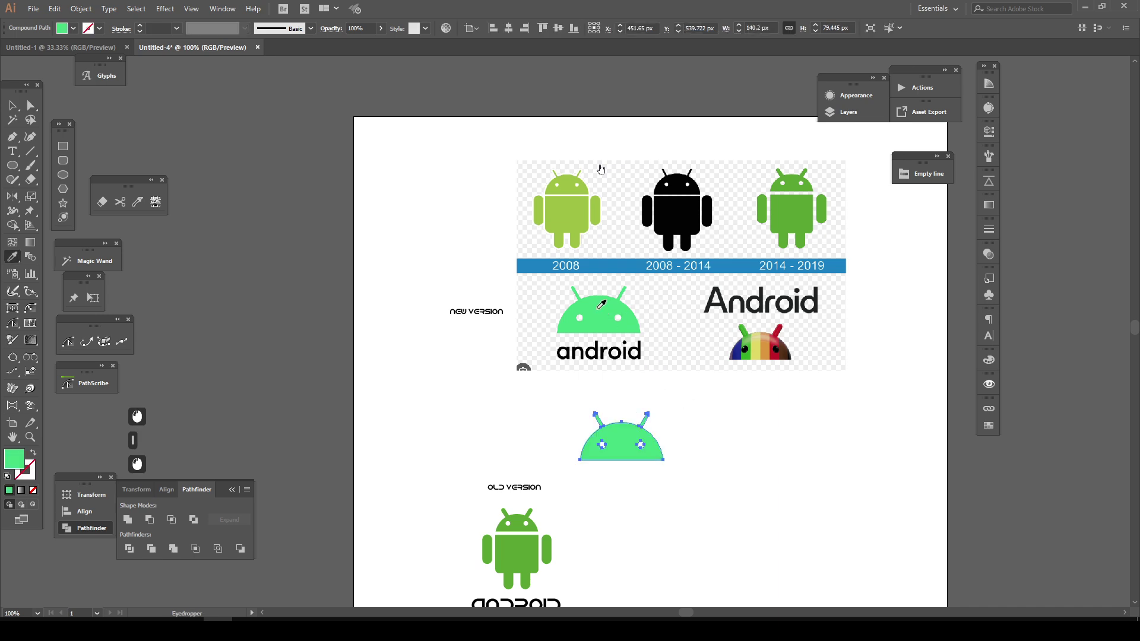
Place the green head beside the old robot, with a copy of the android text beneath it and the new version label above.
{"action": "key", "text": "v"}
{"action": "left_click_drag", "start_coordinate": [615, 447], "coordinate": [656, 542]}
{"action": "left_click_drag", "start_coordinate": [689, 450], "coordinate": [656, 335]}
{"action": "left_click_drag", "start_coordinate": [500, 496], "coordinate": [643, 485]}
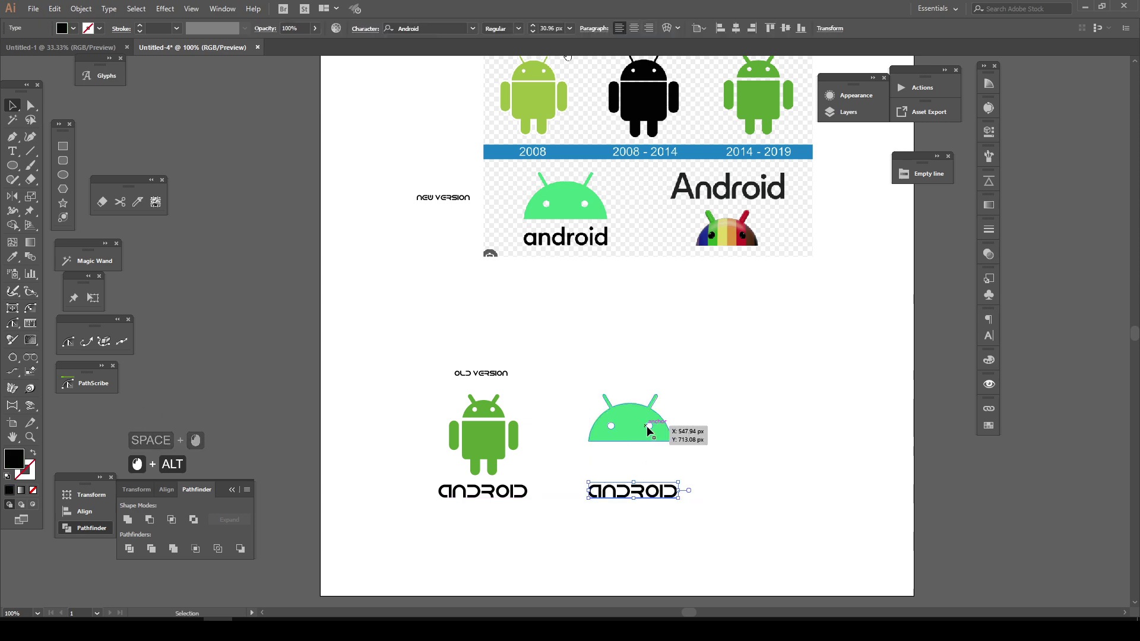
{"action": "left_click_drag", "start_coordinate": [651, 431], "coordinate": [649, 442]}
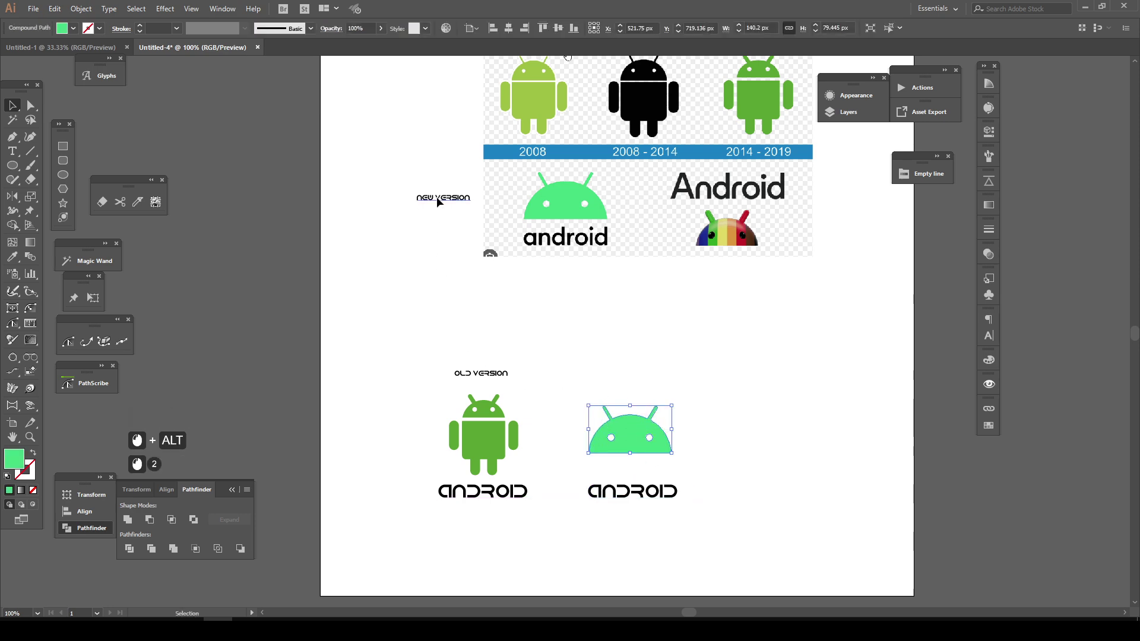
{"action": "left_click_drag", "start_coordinate": [438, 202], "coordinate": [623, 376]}
Unlock all objects and delete the reference image of the Android logos.
{"action": "key", "text": "ctrl+alt+2"}
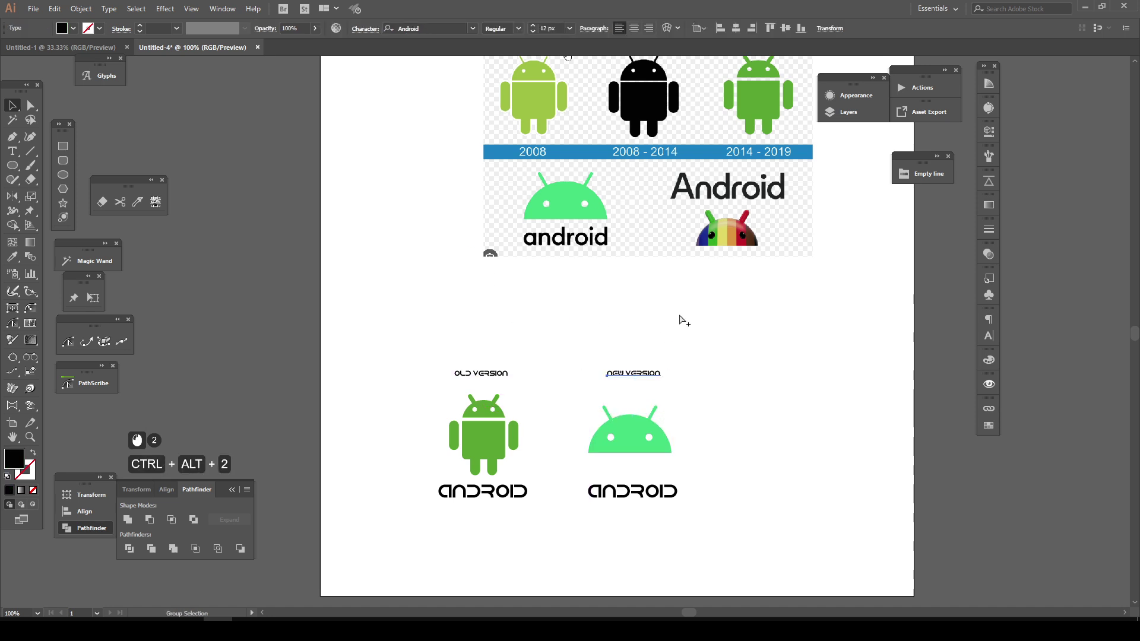
{"action": "left_click", "coordinate": [701, 226]}
{"action": "key", "text": "Delete"}
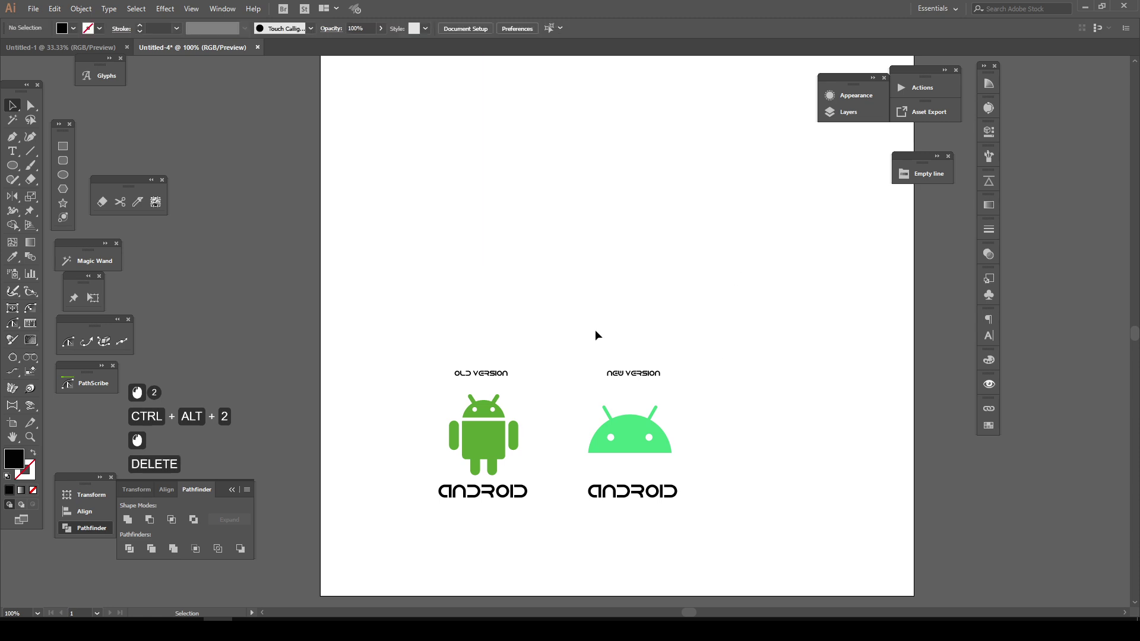
{"action": "left_click_drag", "start_coordinate": [422, 321], "coordinate": [704, 529]}
{"action": "left_click_drag", "start_coordinate": [732, 465], "coordinate": [716, 369]}
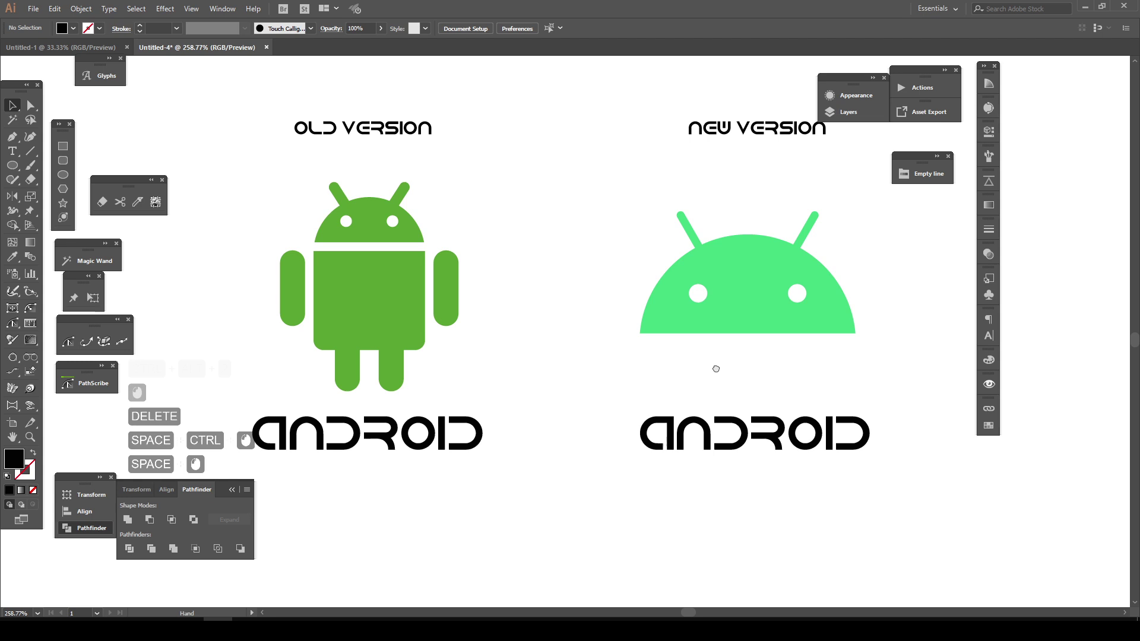
{"action": "left_click", "coordinate": [738, 282], "text": "ctrl+alt"}
{"action": "left_click_drag", "start_coordinate": [738, 282], "coordinate": [668, 318]}
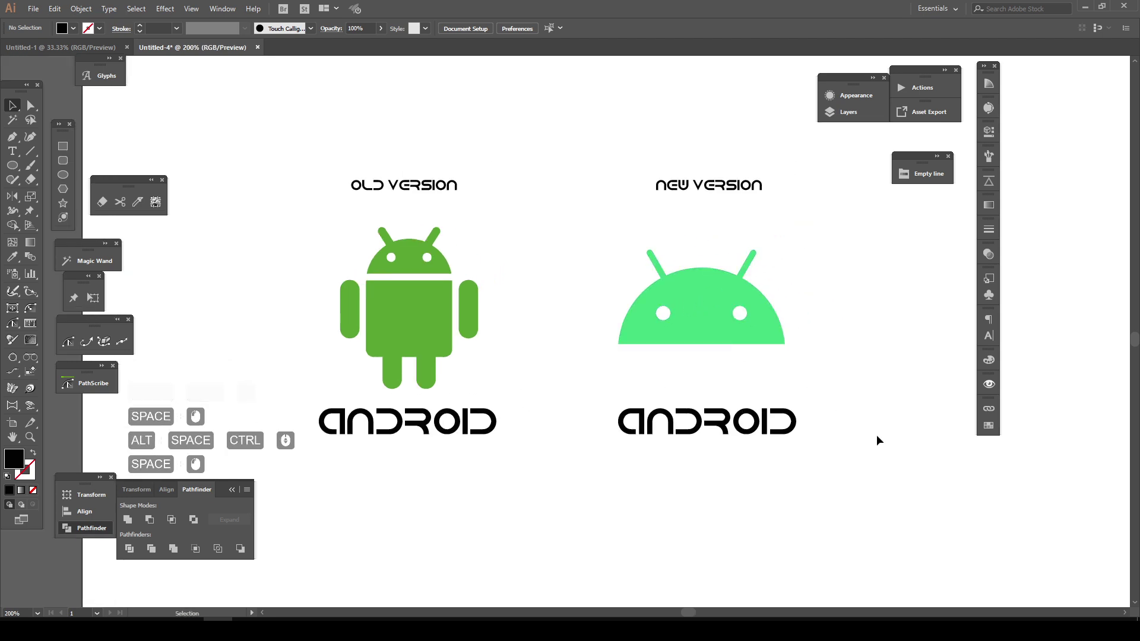